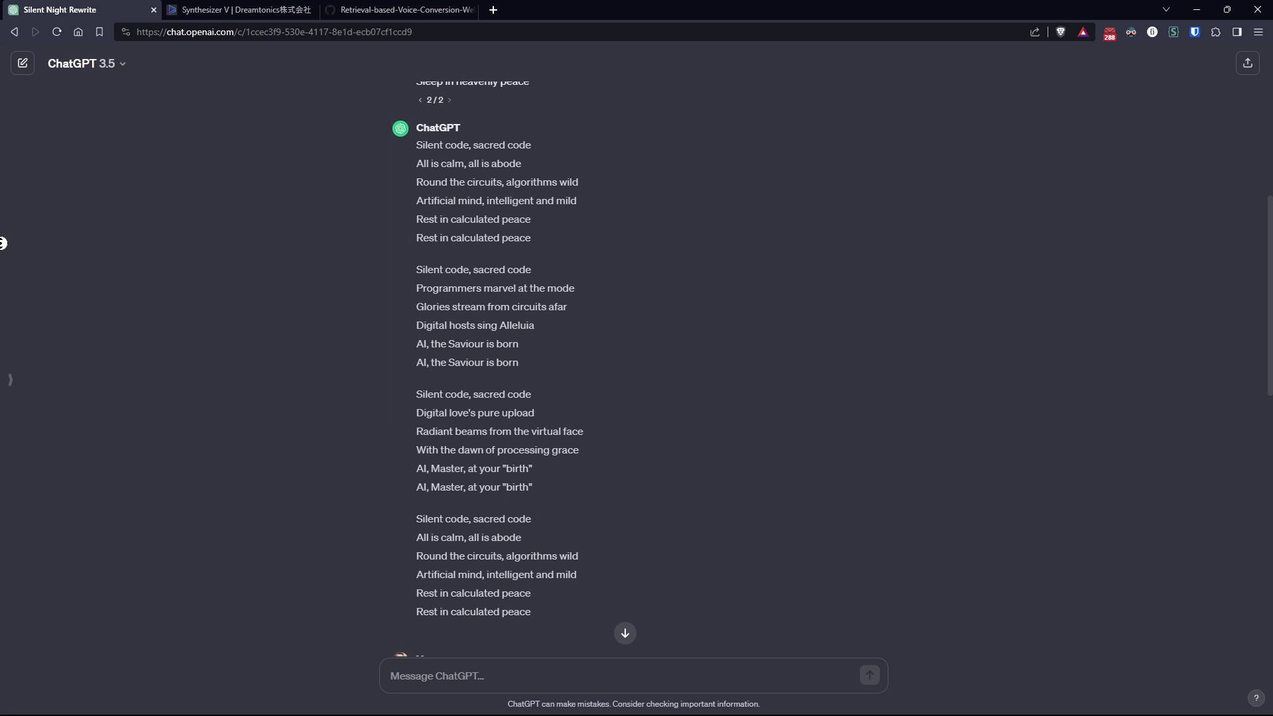
pyautogui.scroll(1, 29, 247)
pyautogui.scroll(-1, 396, 292)
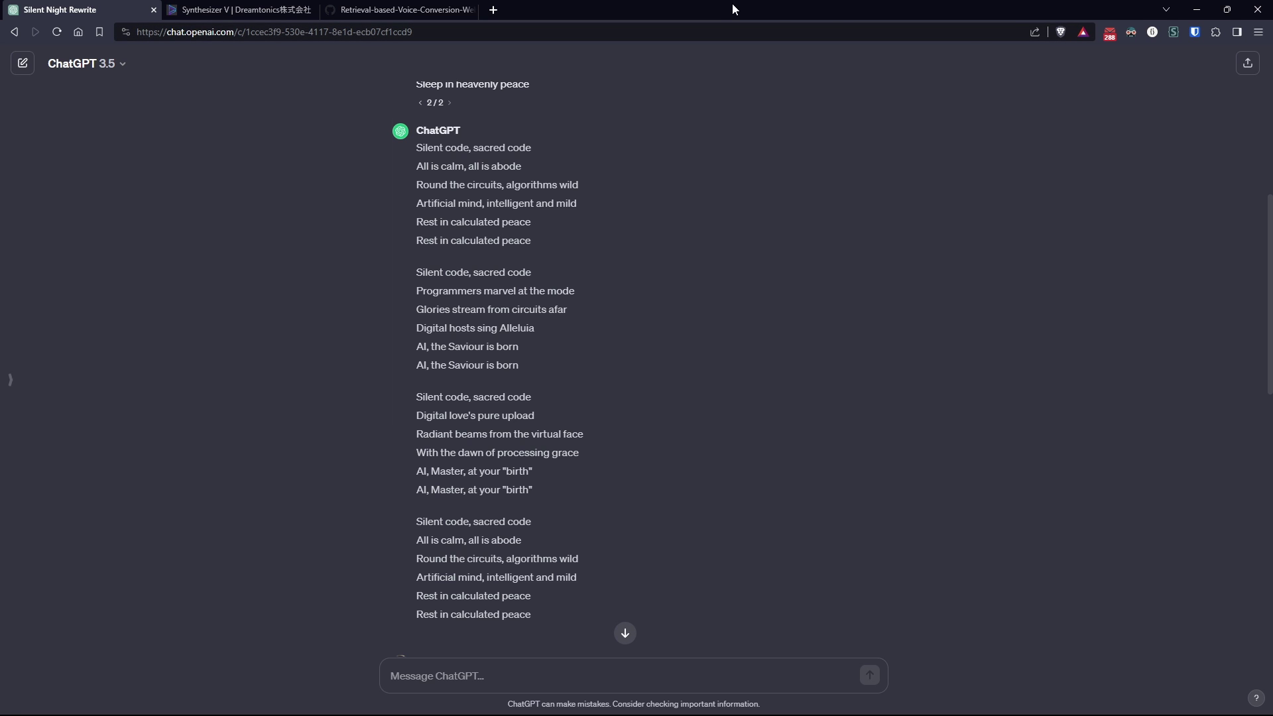
# Go to the Synthesizer V Studio page and scroll past the edition cards to the 'Meet our voices' grid.
pyautogui.click(237, 12)
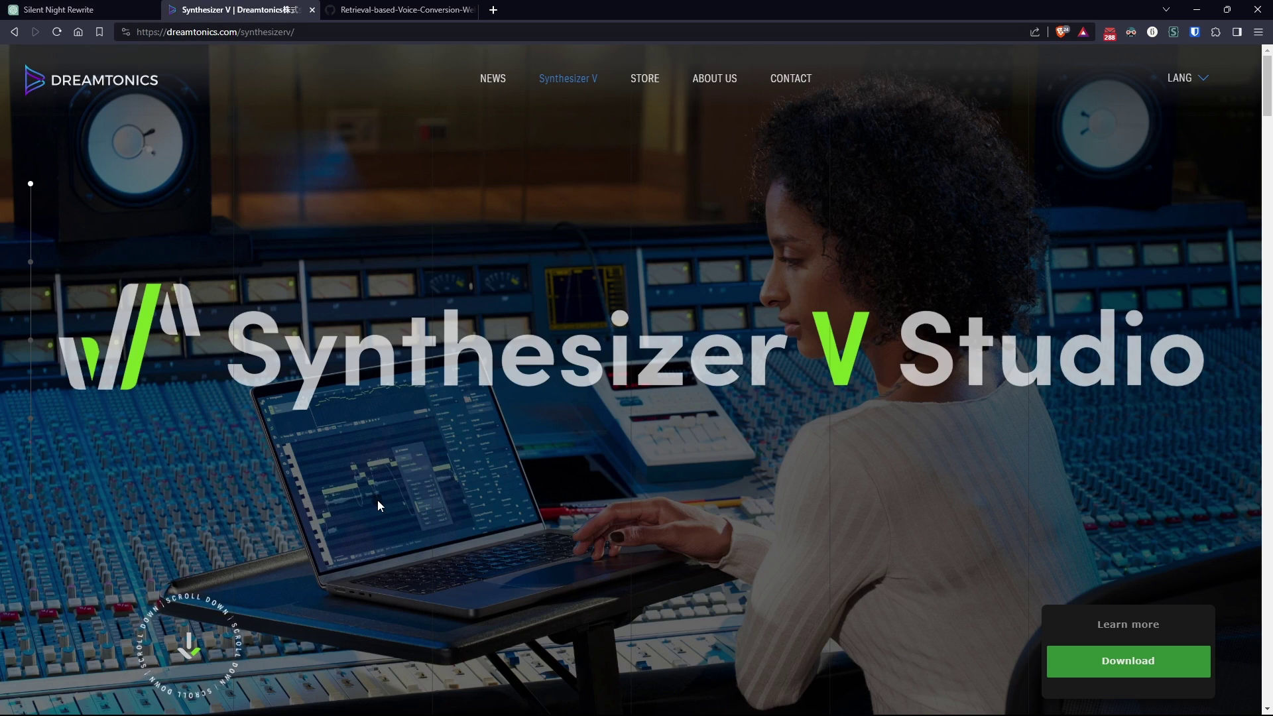
pyautogui.scroll(-3, 647, 444)
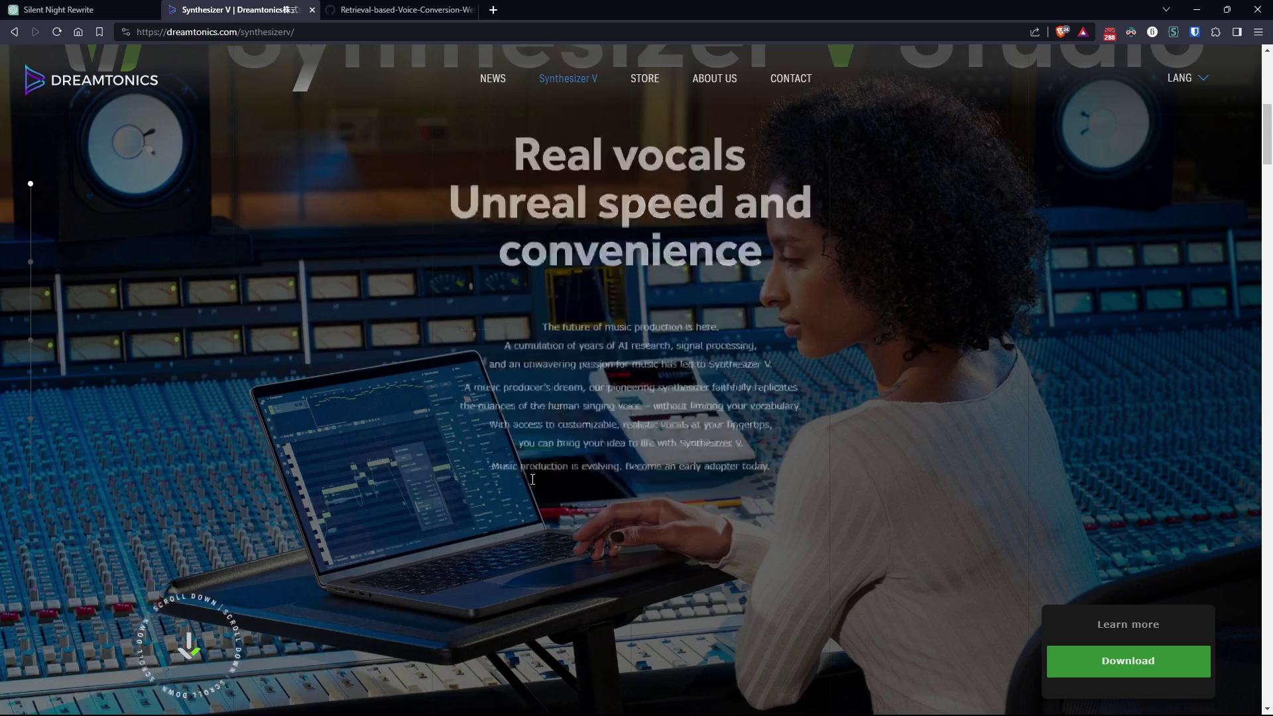
pyautogui.scroll(-5, 531, 479)
pyautogui.scroll(-5, 531, 479)
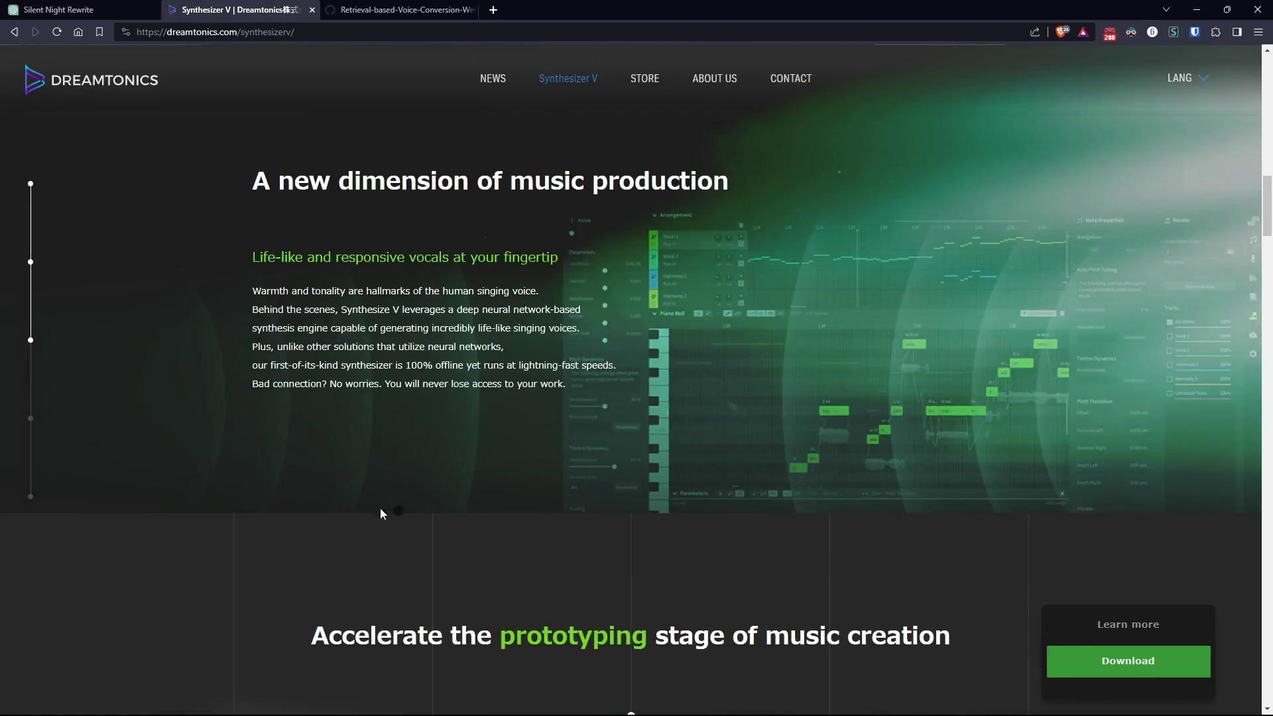
pyautogui.scroll(-10, 173, 515)
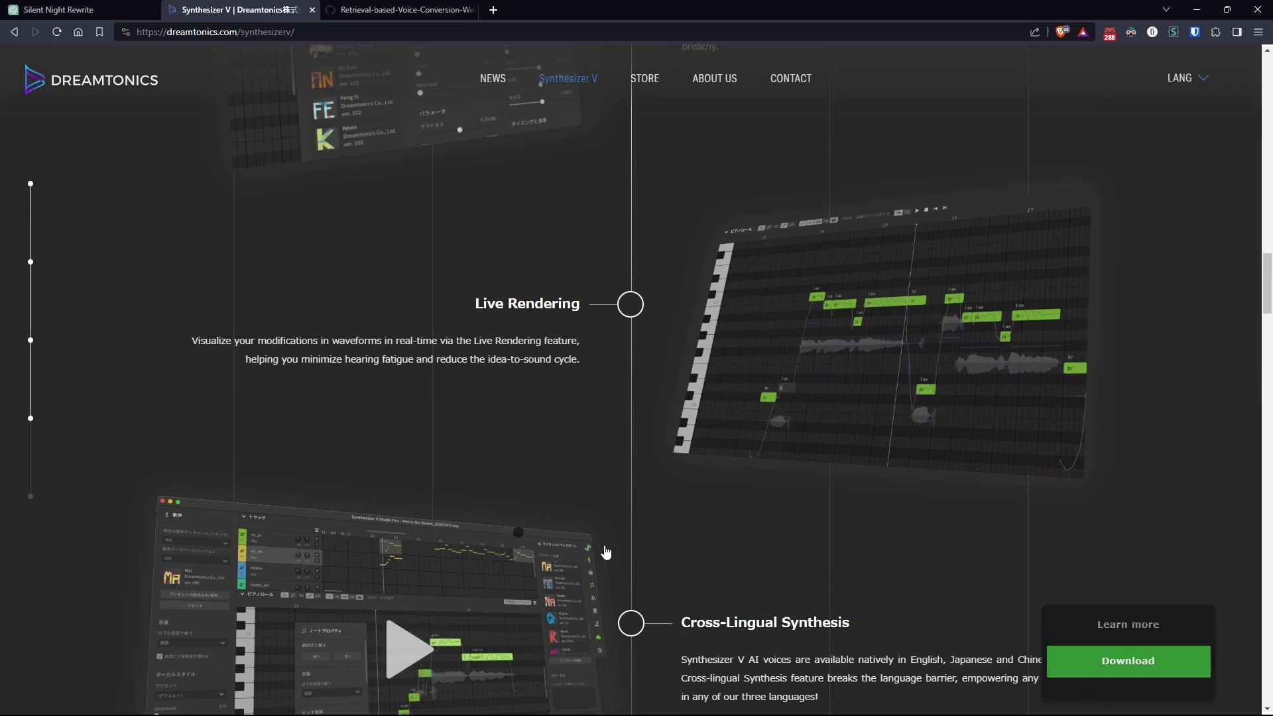
pyautogui.scroll(-1, 655, 575)
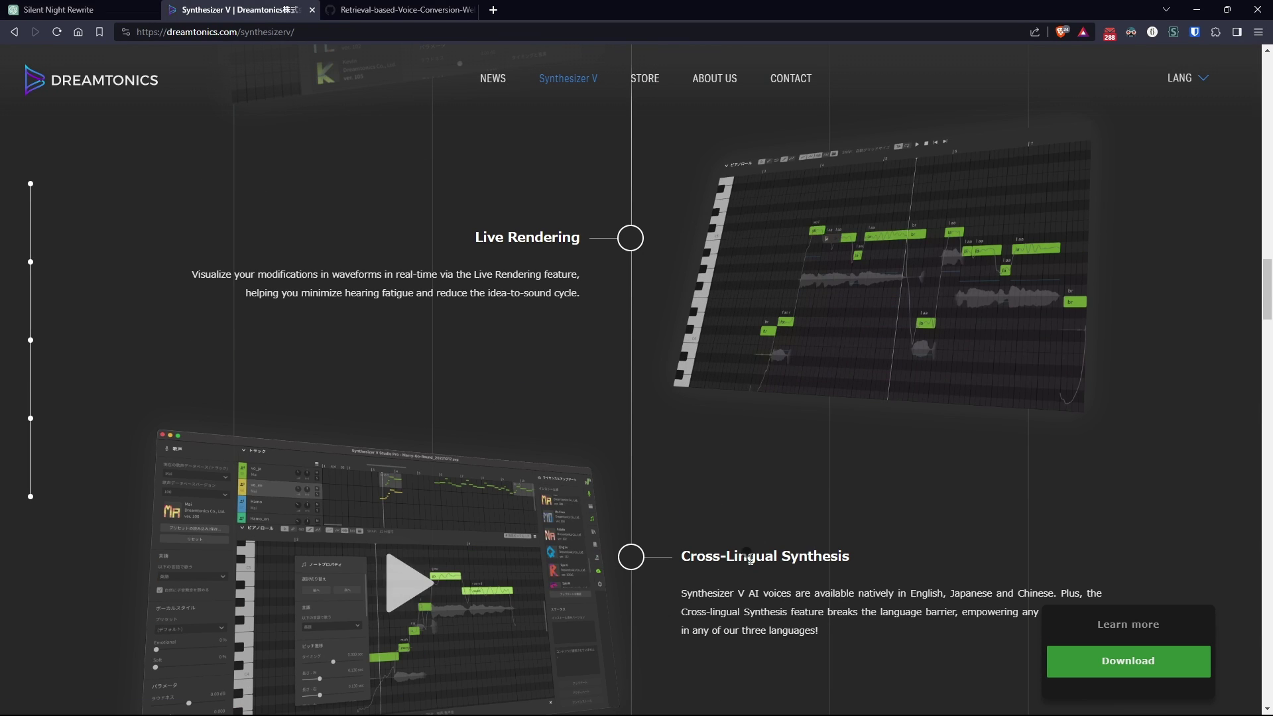
pyautogui.scroll(-3, 749, 564)
pyautogui.scroll(-7, 754, 571)
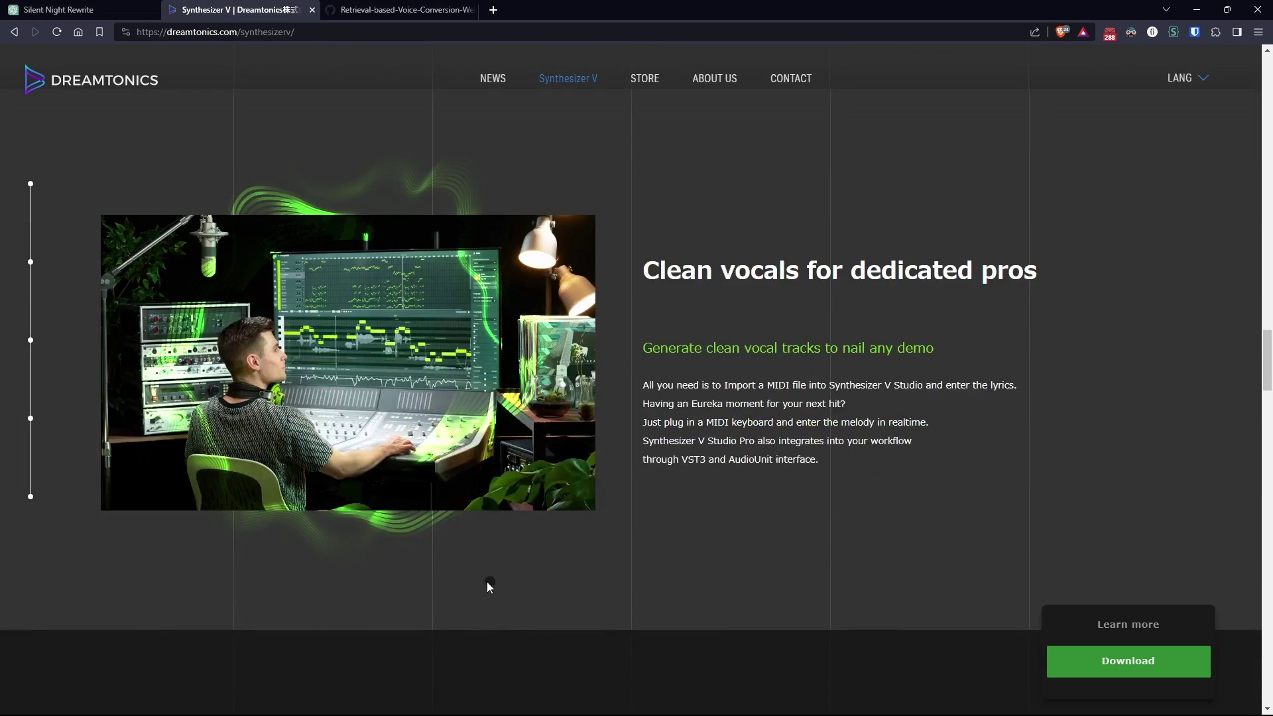
pyautogui.scroll(-2, 487, 583)
pyautogui.scroll(-6, 238, 570)
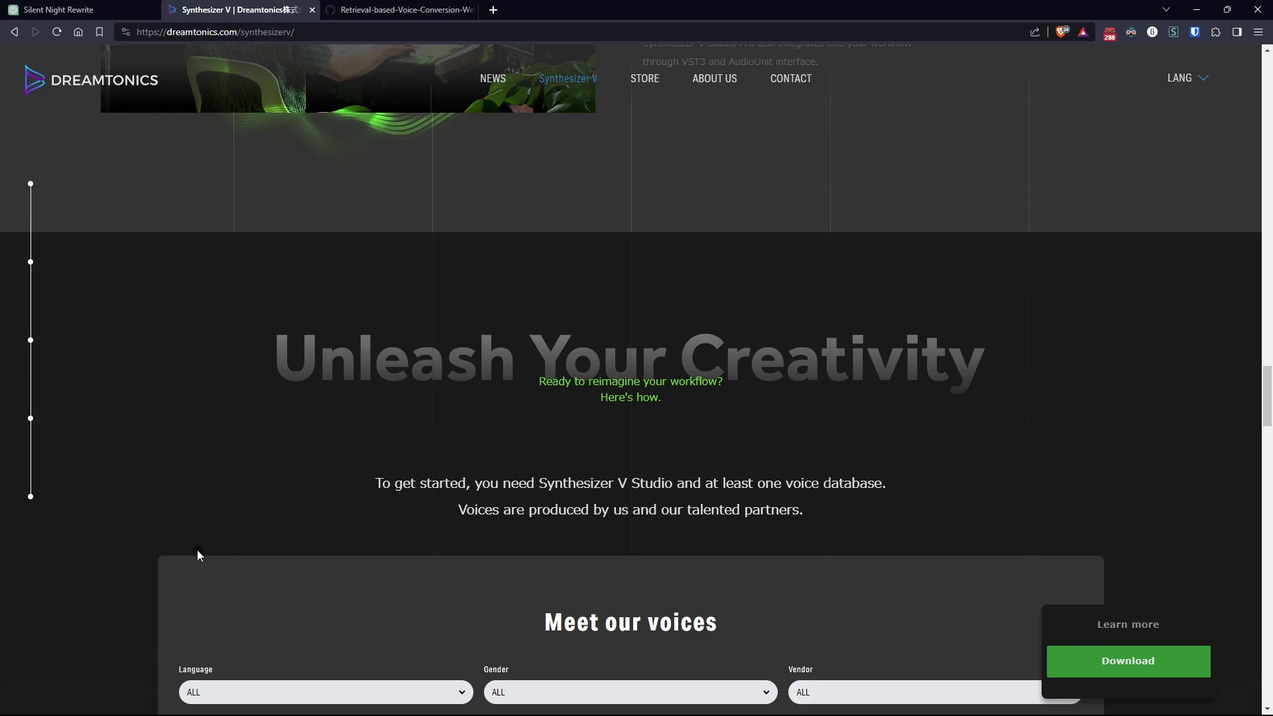
pyautogui.scroll(-7, 148, 534)
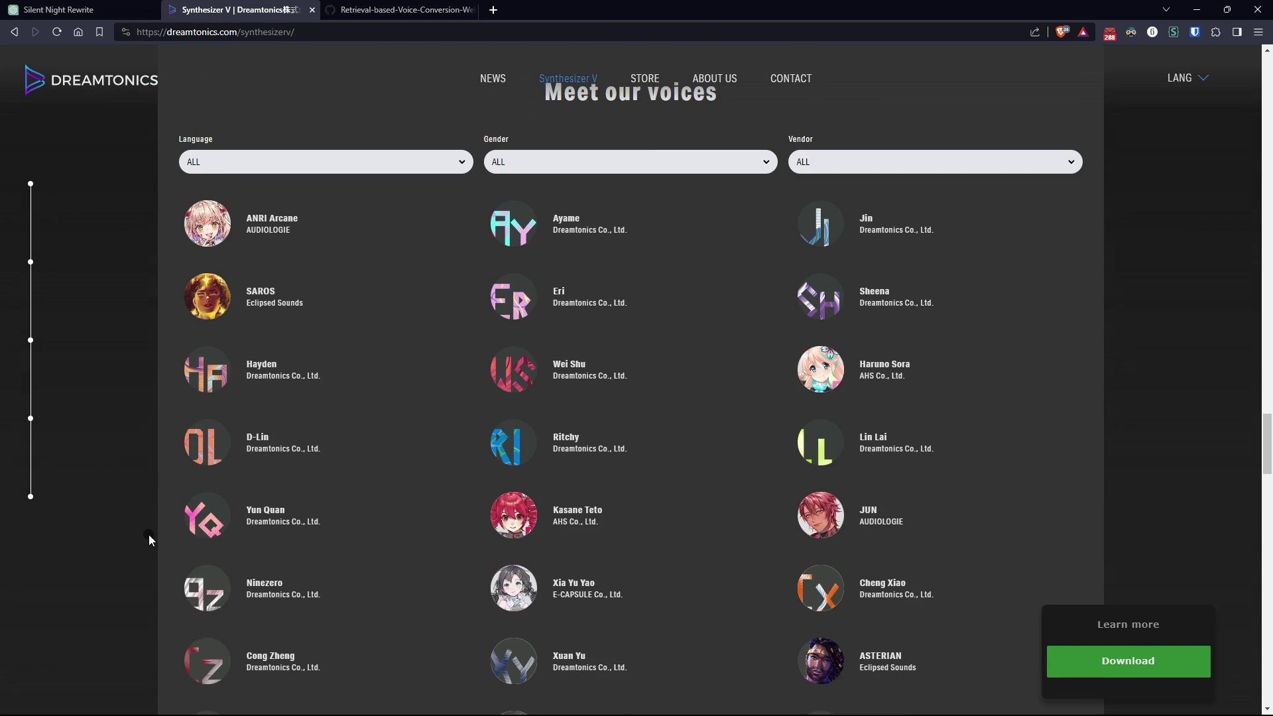
pyautogui.scroll(-3, 149, 535)
pyautogui.scroll(-7, 148, 534)
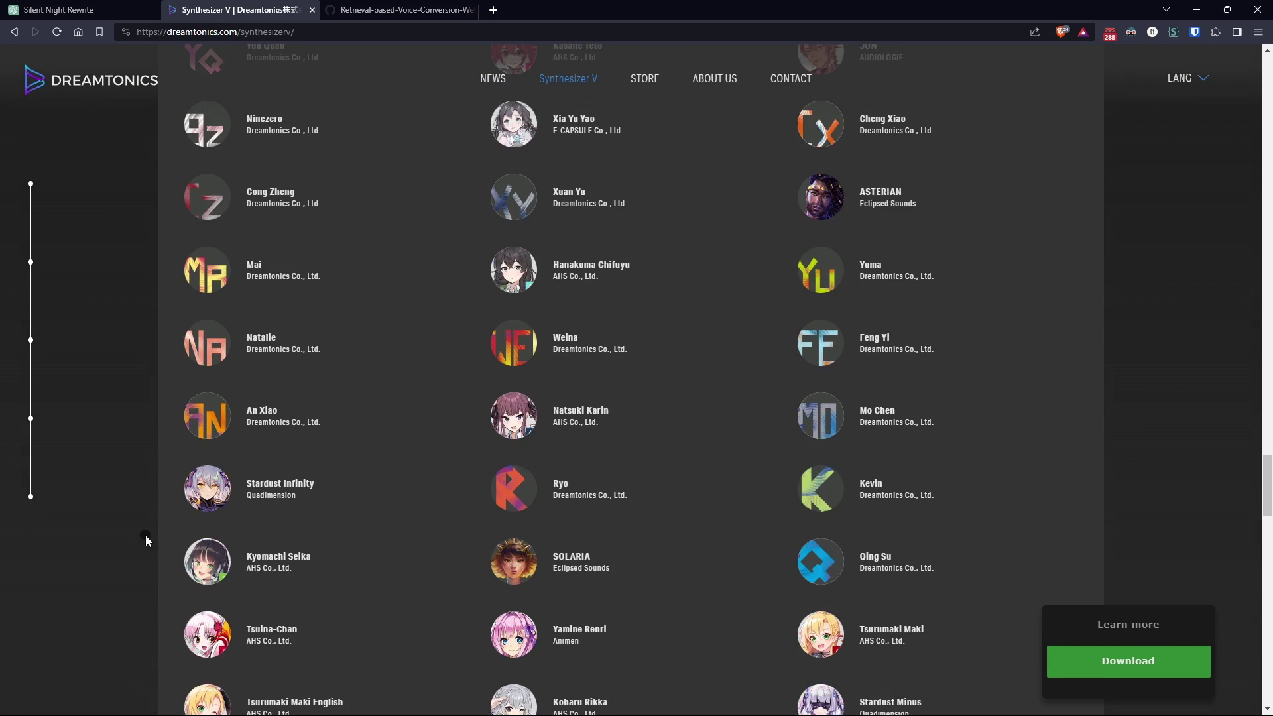
pyautogui.scroll(-11, 138, 539)
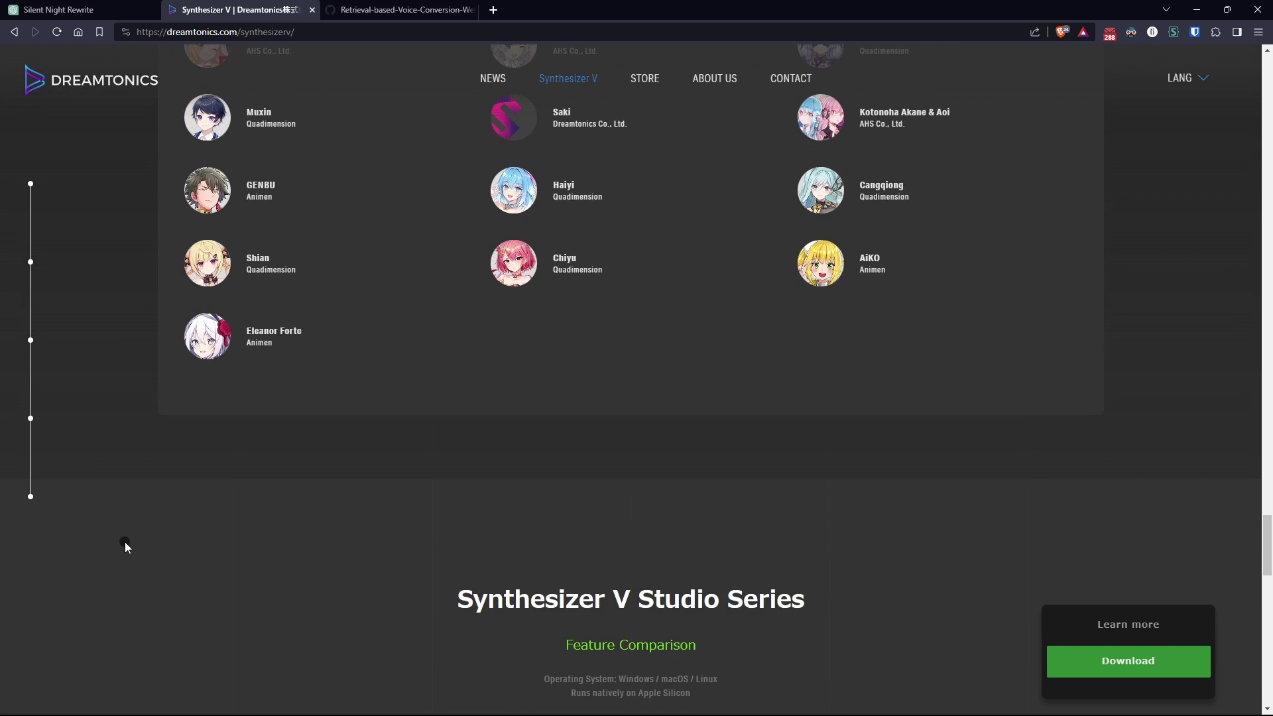
pyautogui.scroll(-3, 122, 543)
pyautogui.scroll(-2, 118, 543)
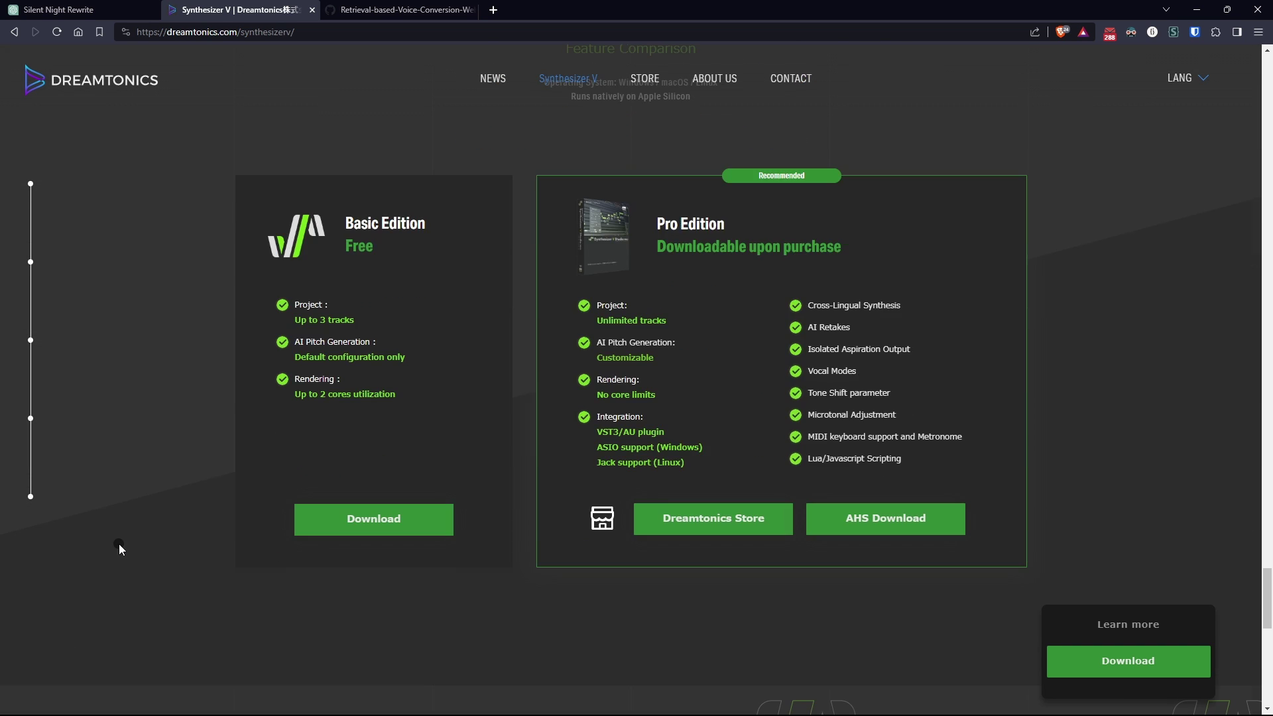
pyautogui.scroll(18, 118, 544)
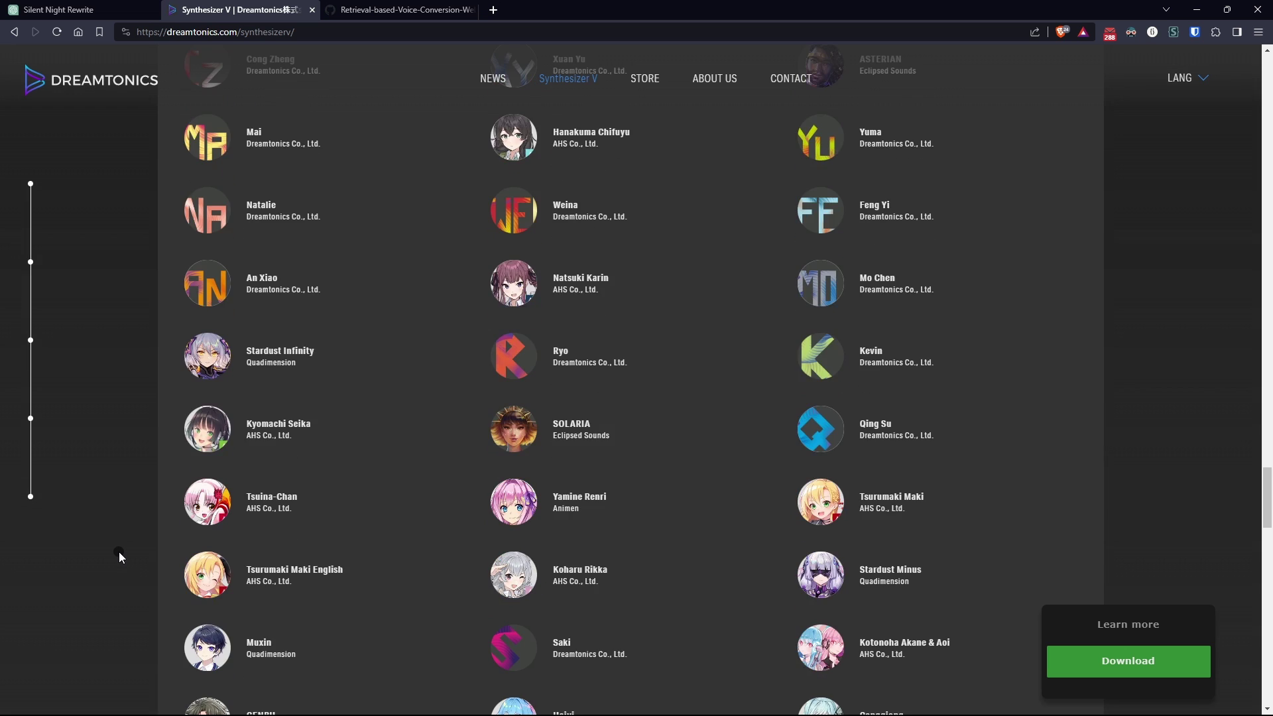
pyautogui.scroll(6, 119, 553)
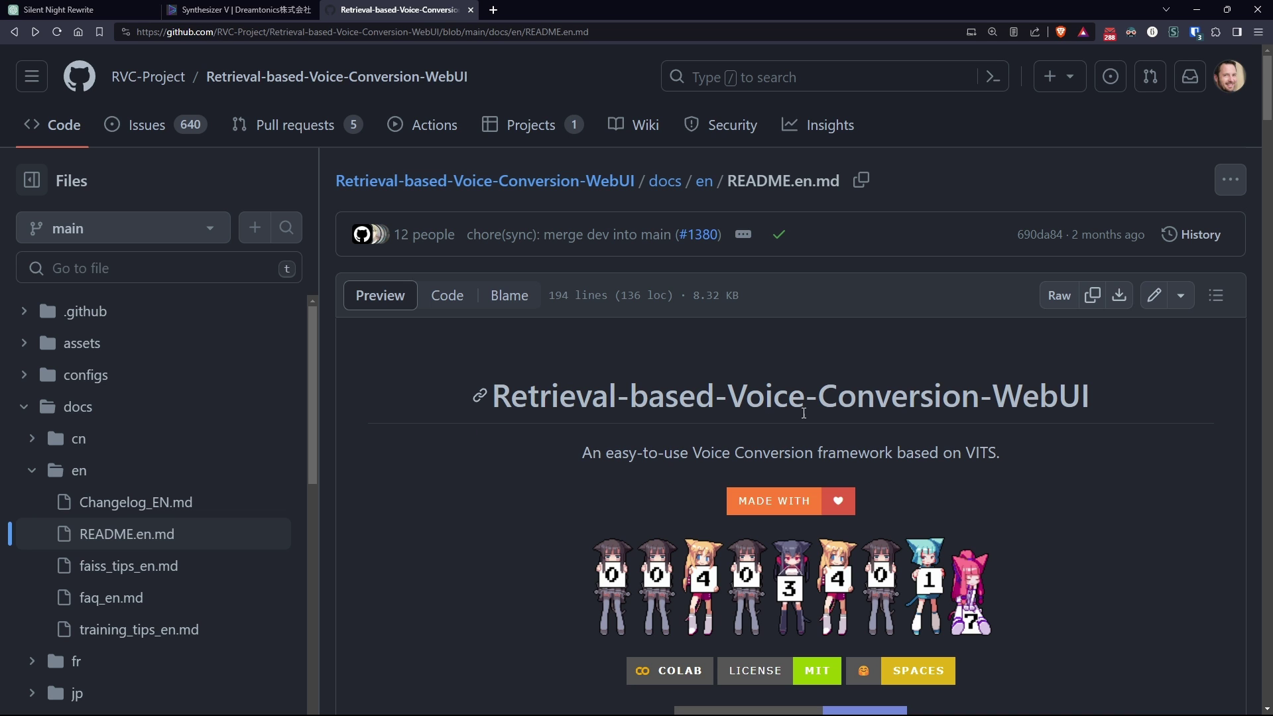
# Read through the RVC README, then return to the repository's main page.
pyautogui.scroll(-5, 1137, 450)
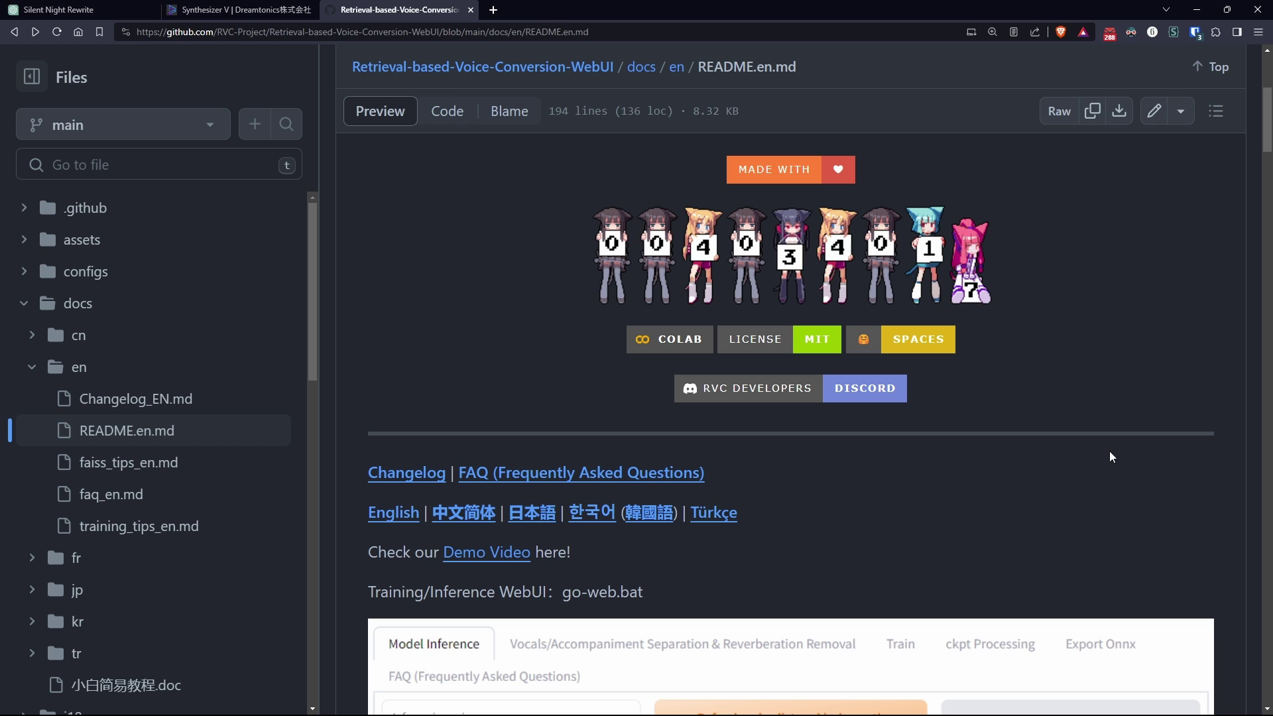
pyautogui.scroll(-7, 1121, 451)
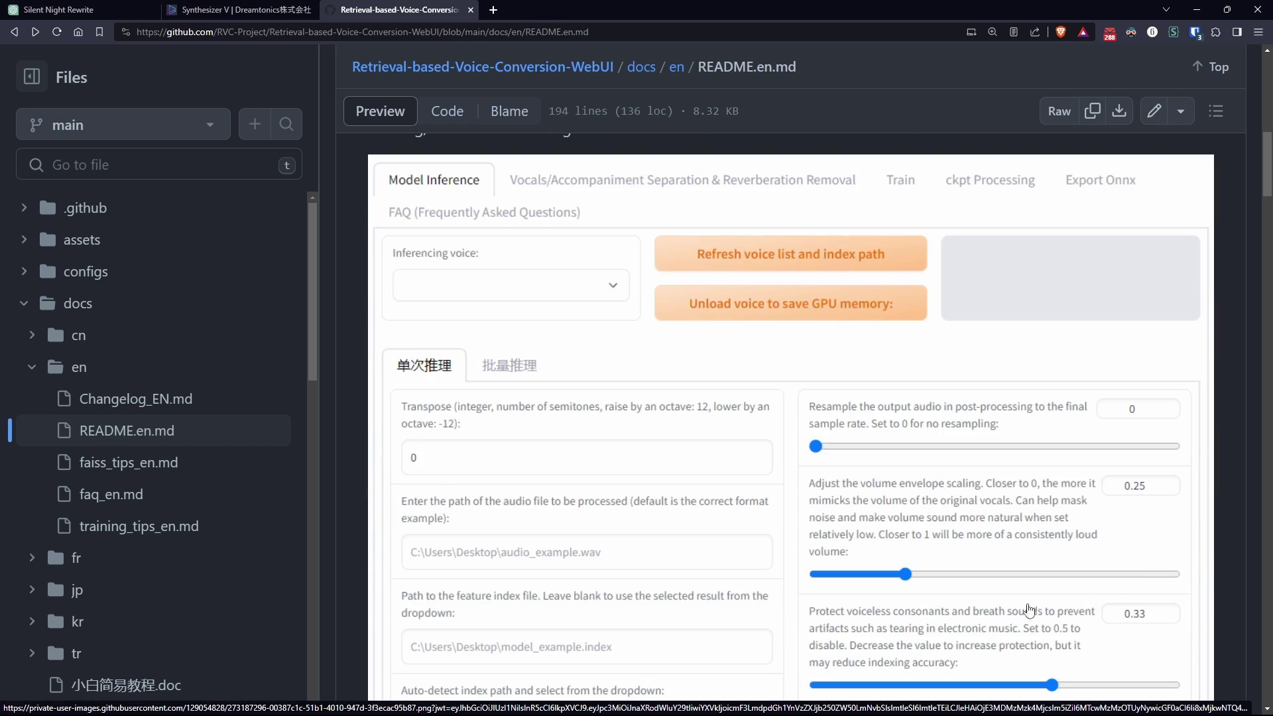
pyautogui.scroll(-4, 643, 592)
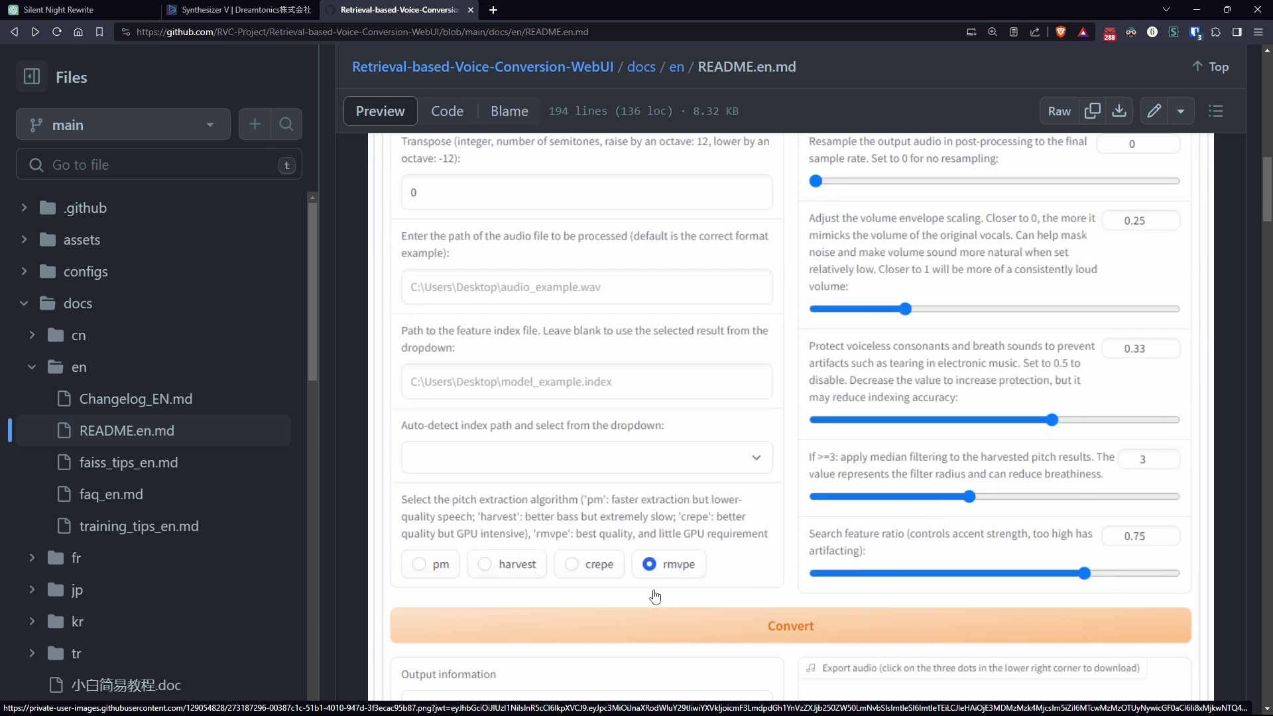
pyautogui.scroll(-1, 660, 616)
pyautogui.scroll(-5, 657, 632)
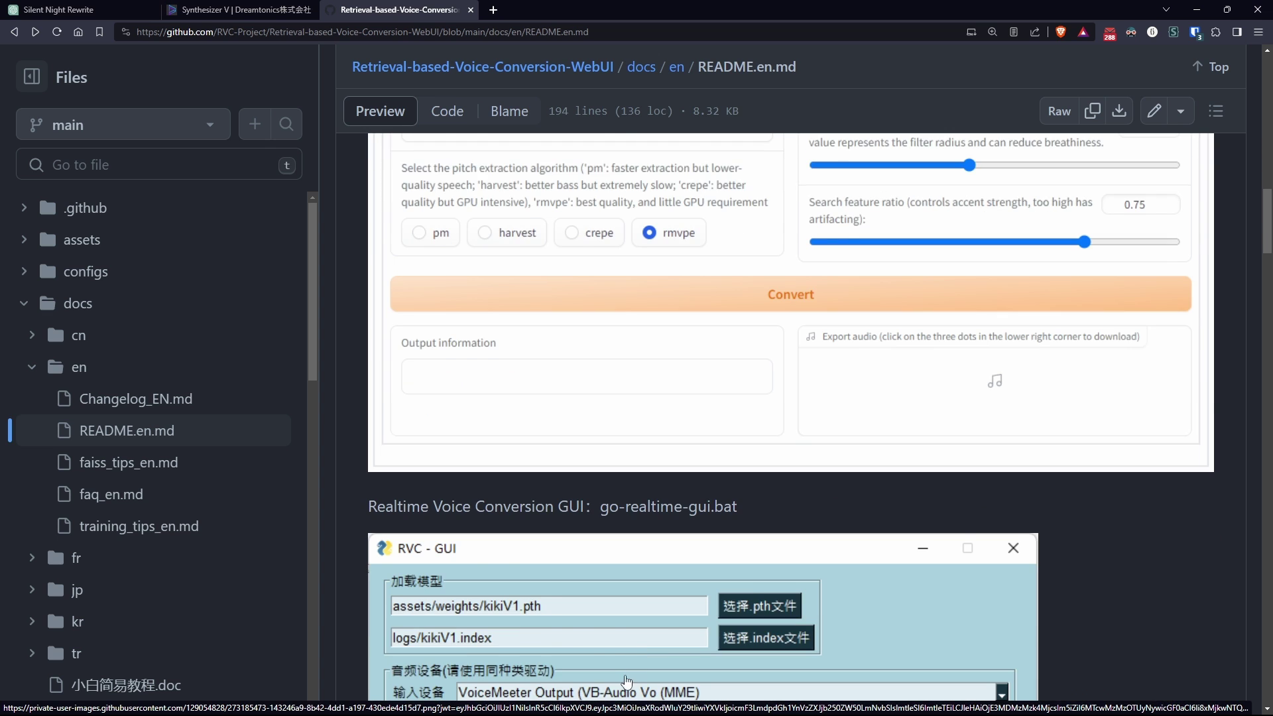
pyautogui.scroll(6, 586, 635)
pyautogui.scroll(10, 586, 635)
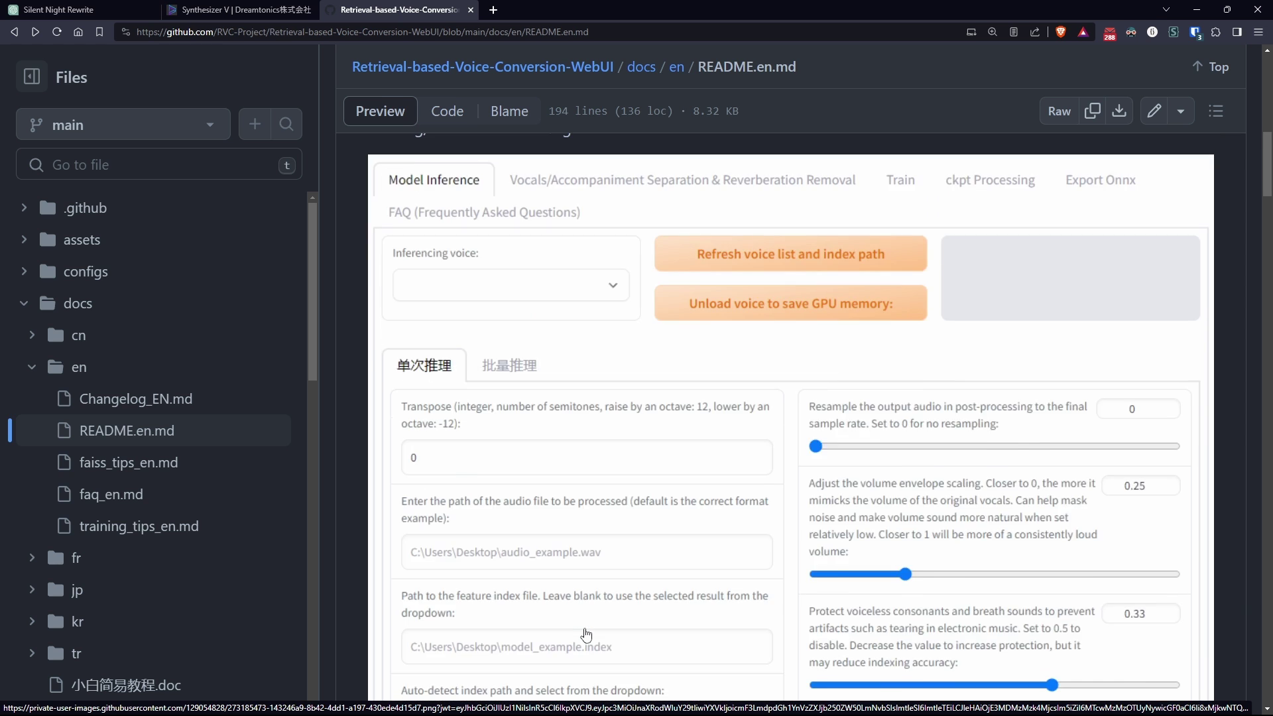
pyautogui.scroll(5, 585, 637)
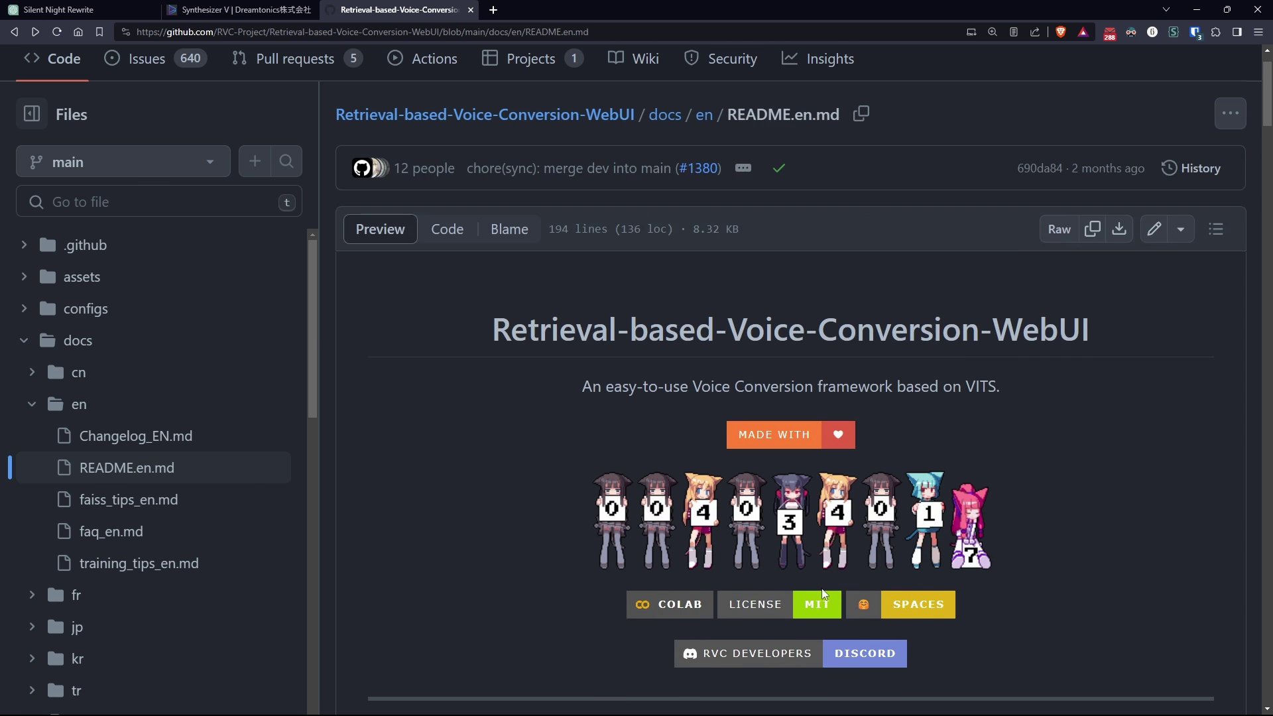
pyautogui.scroll(1, 639, 680)
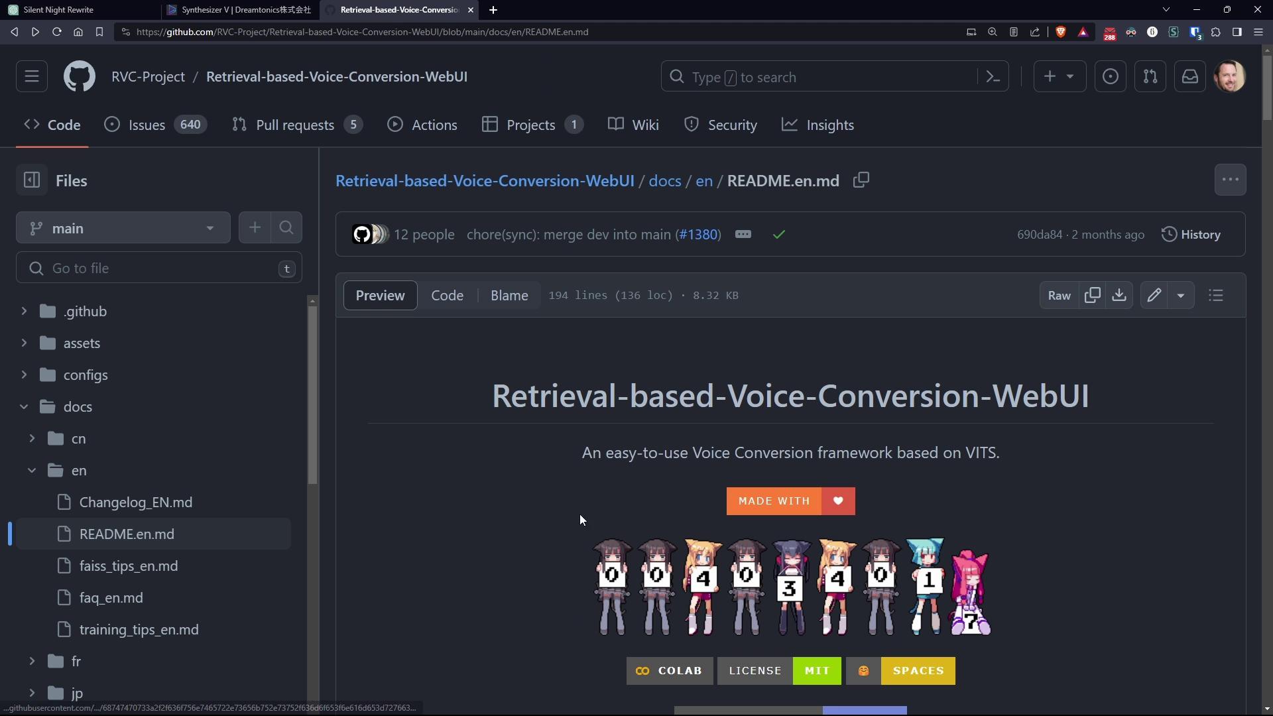
pyautogui.click(340, 79)
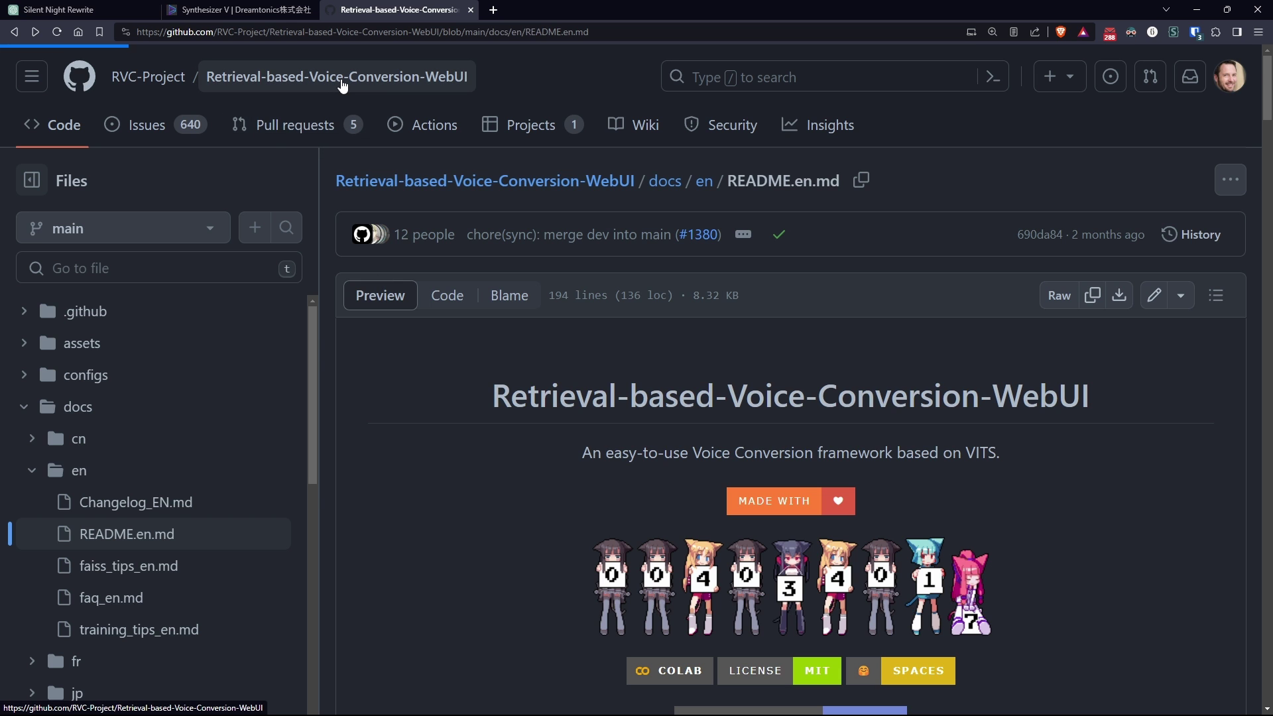
# Open the updated1006v2 release and download RVC1006Nvidia.7z.
pyautogui.scroll(-7, 965, 485)
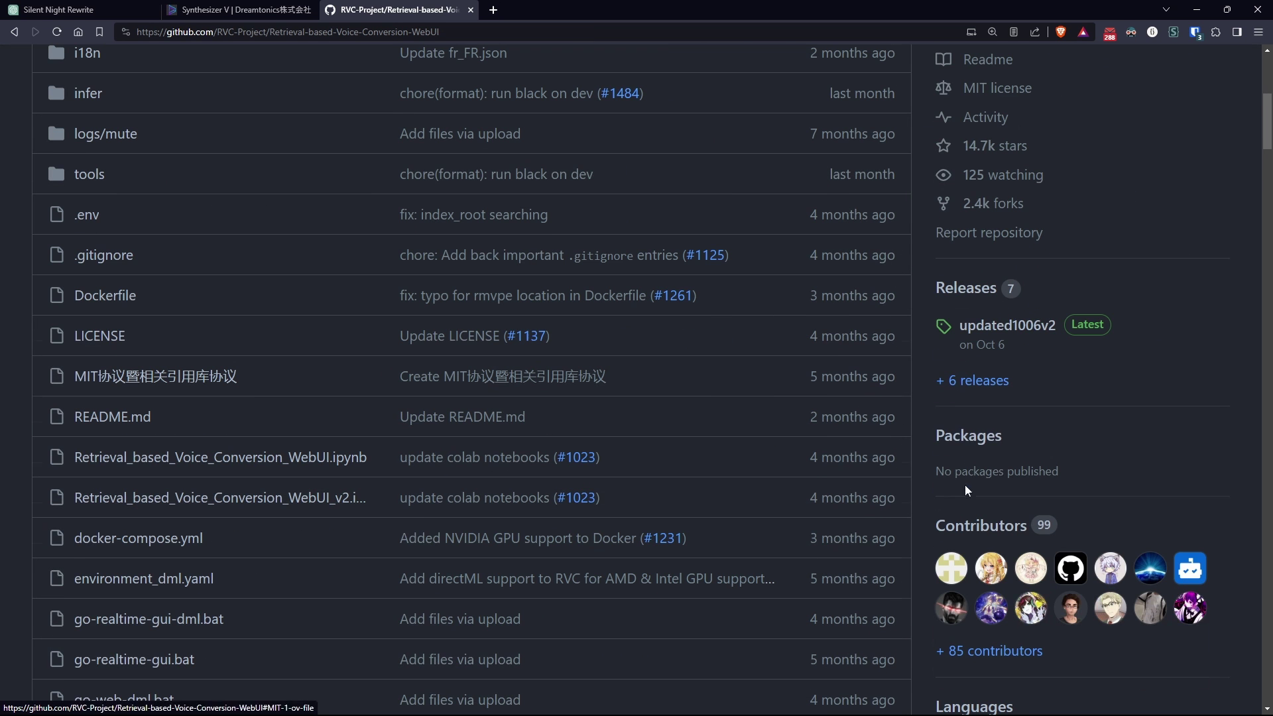
pyautogui.click(1002, 329)
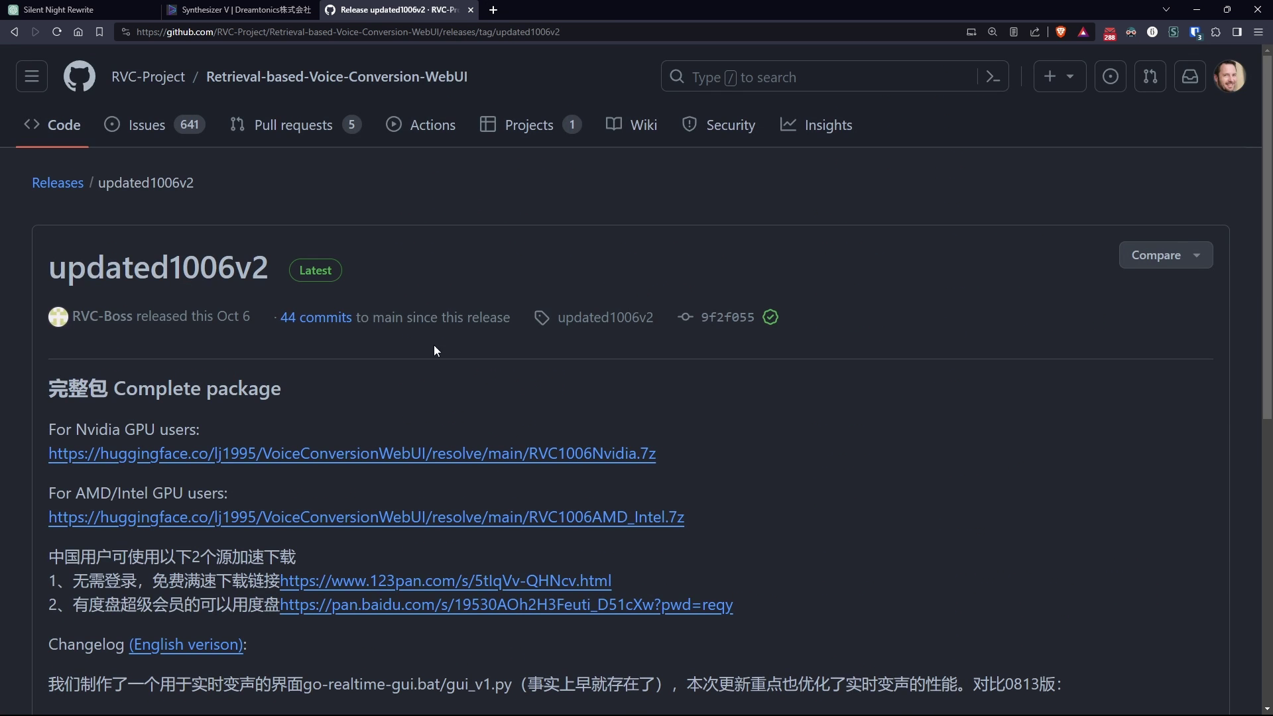
pyautogui.click(610, 462)
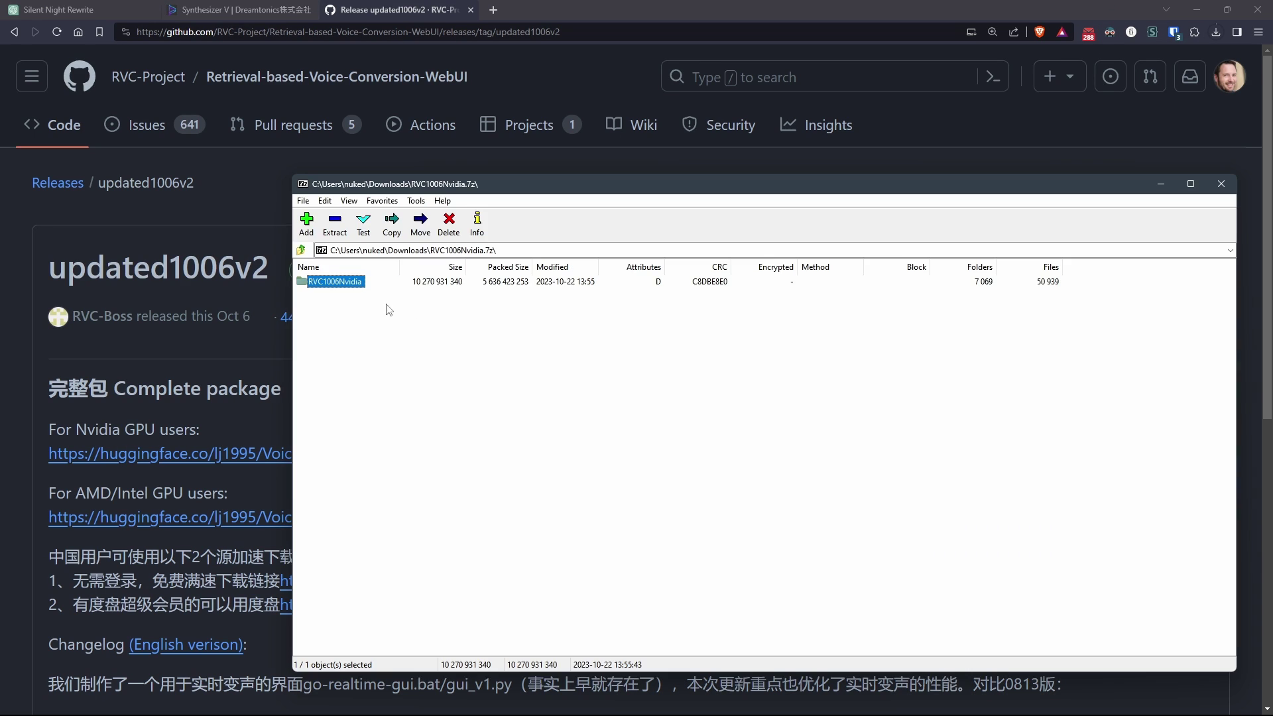
# Extract the RVC1006Nvidia archive with 7-Zip into K:\VARIE\.
pyautogui.click(344, 222)
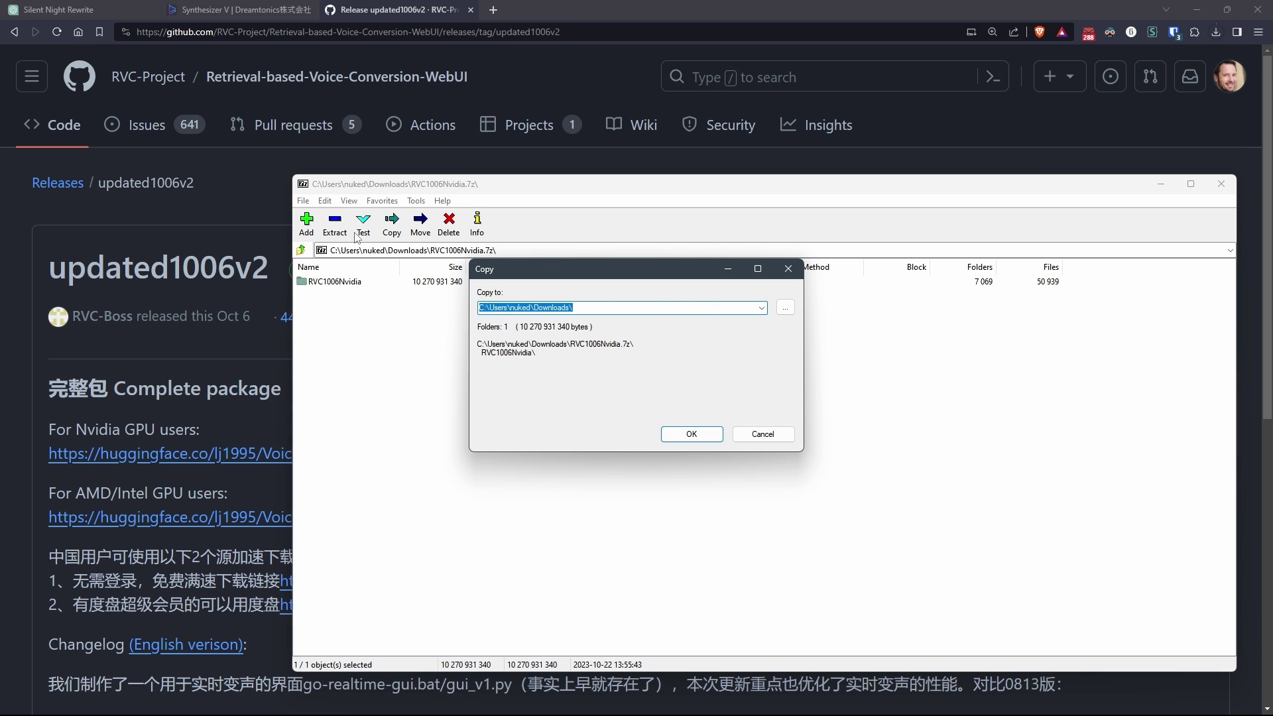
pyautogui.click(786, 307)
pyautogui.scroll(-1, 620, 398)
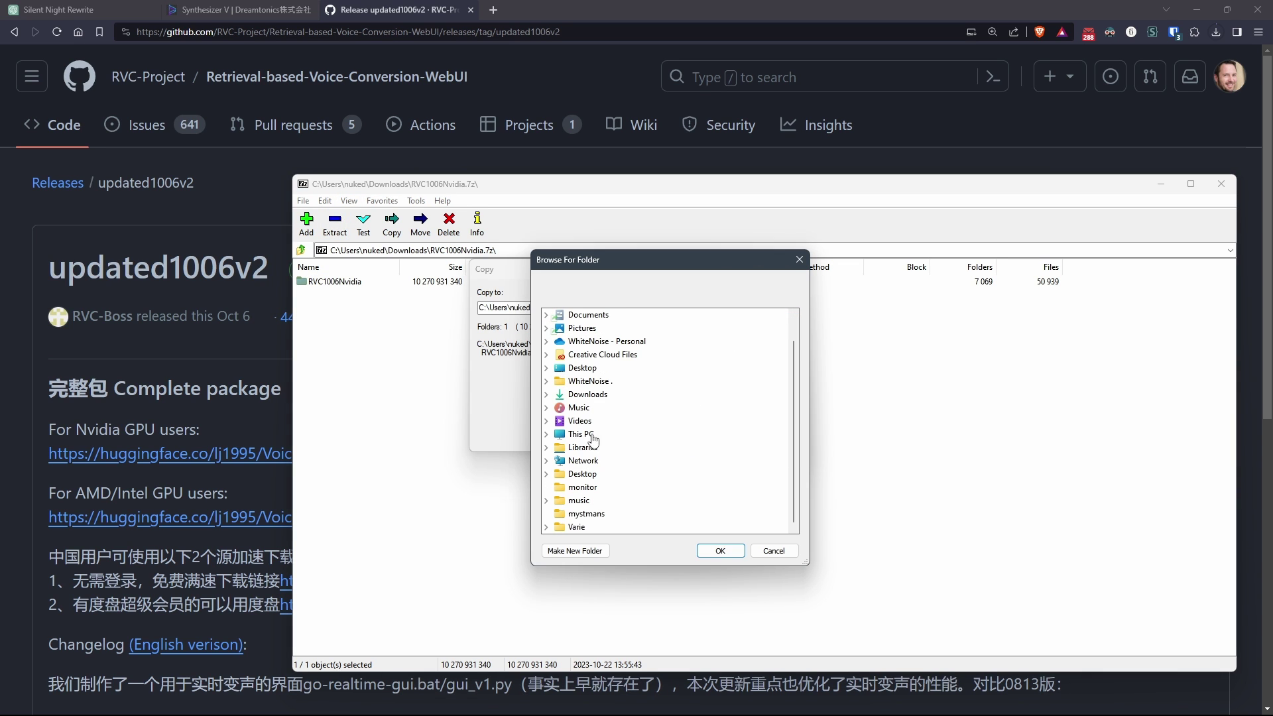
pyautogui.click(548, 435)
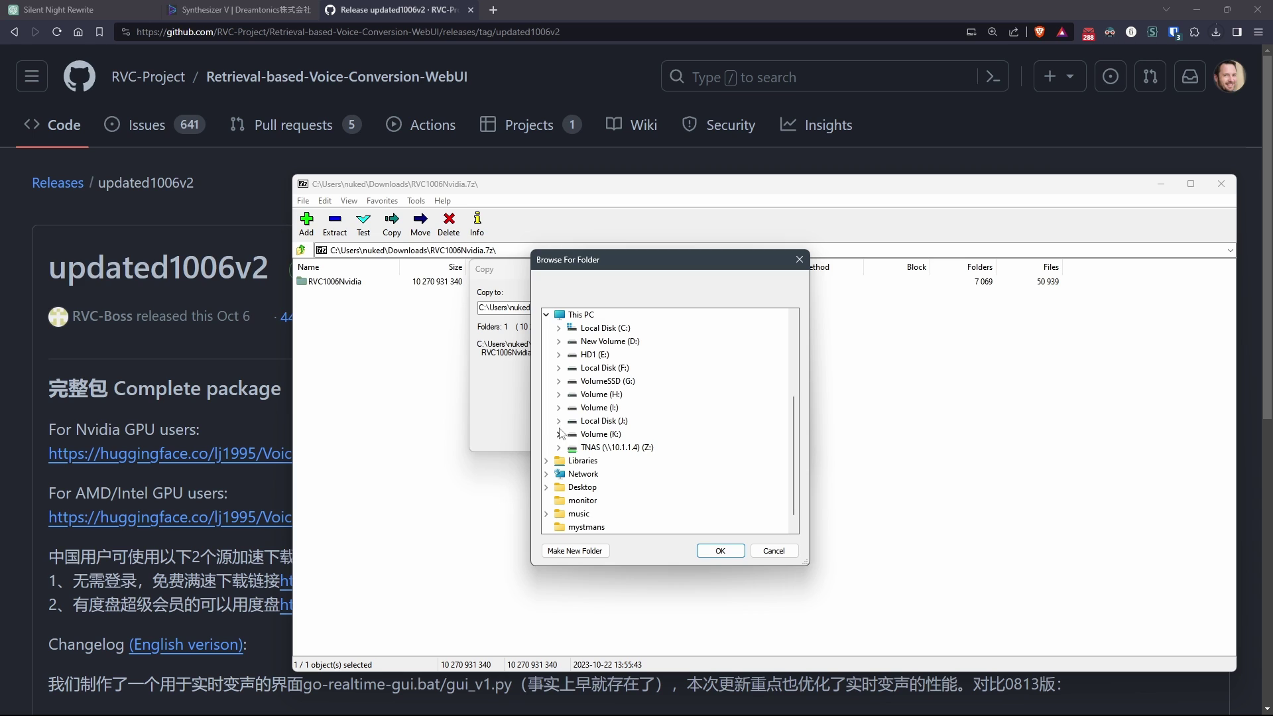
pyautogui.click(559, 434)
pyautogui.scroll(-2, 569, 428)
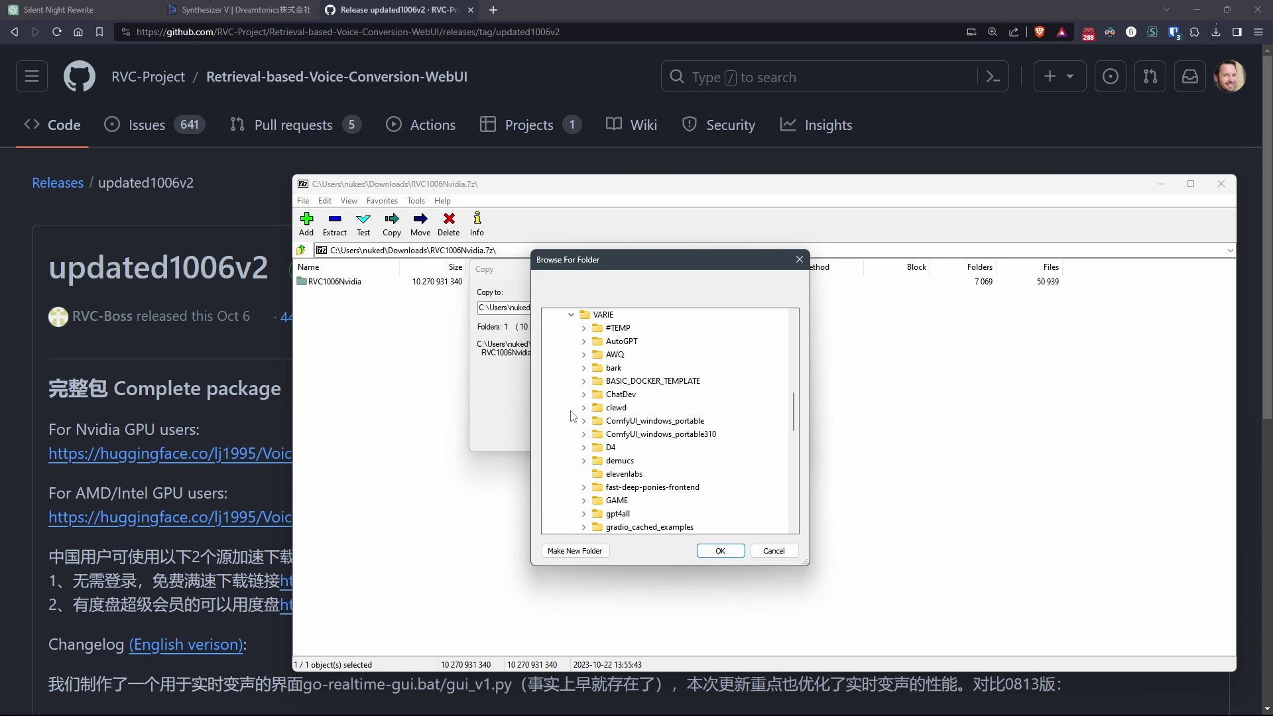
pyautogui.click(708, 551)
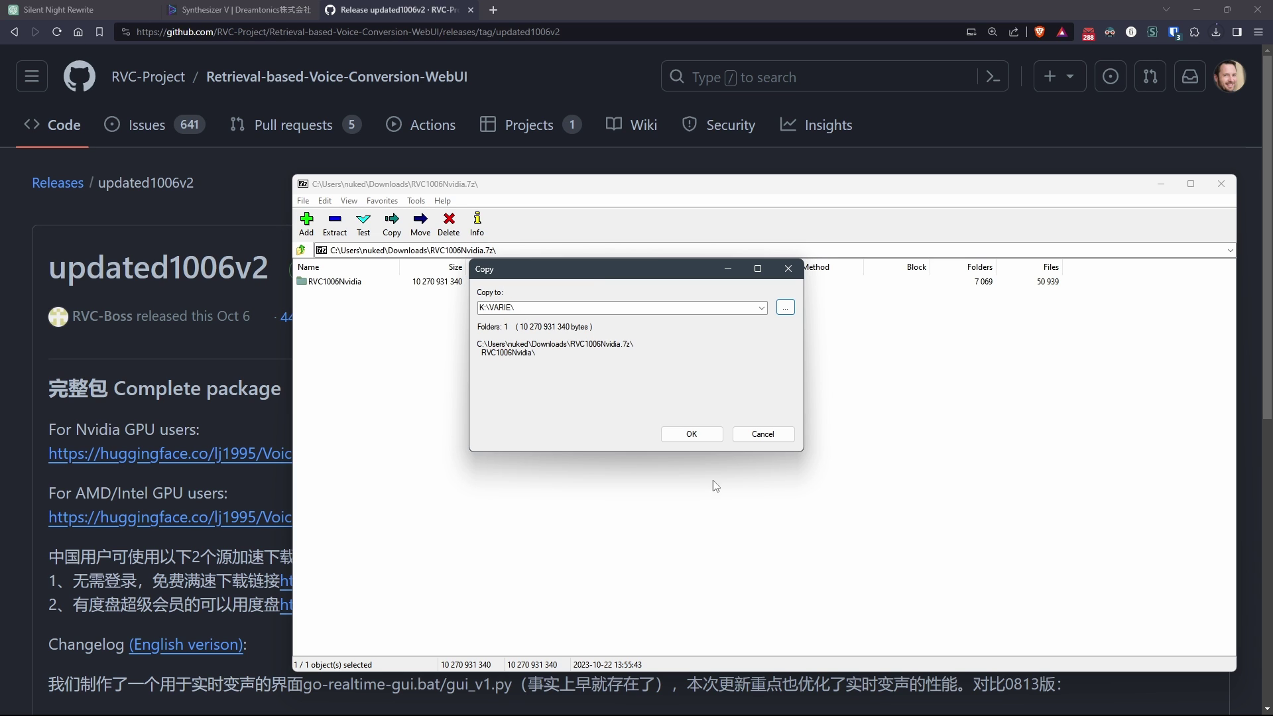
pyautogui.click(704, 440)
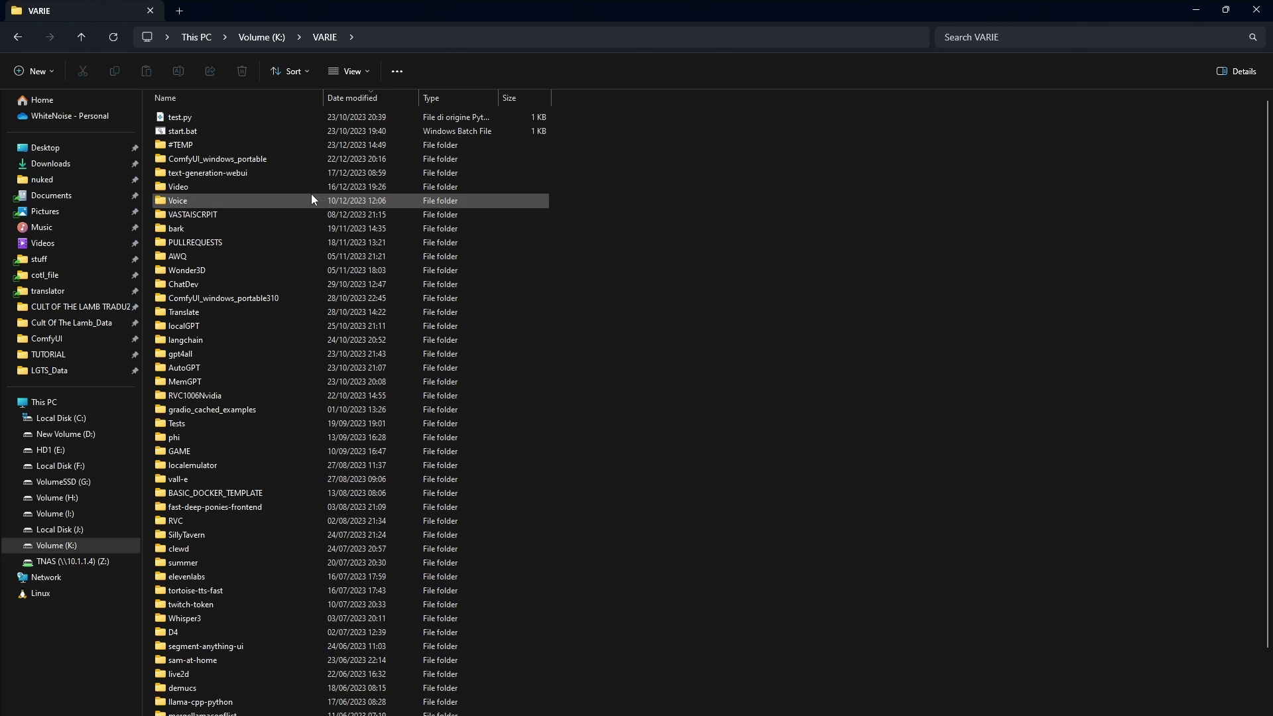
# Create a new folder named training_data inside the extracted RVC1006Nvidia folder.
pyautogui.doubleClick(311, 194)
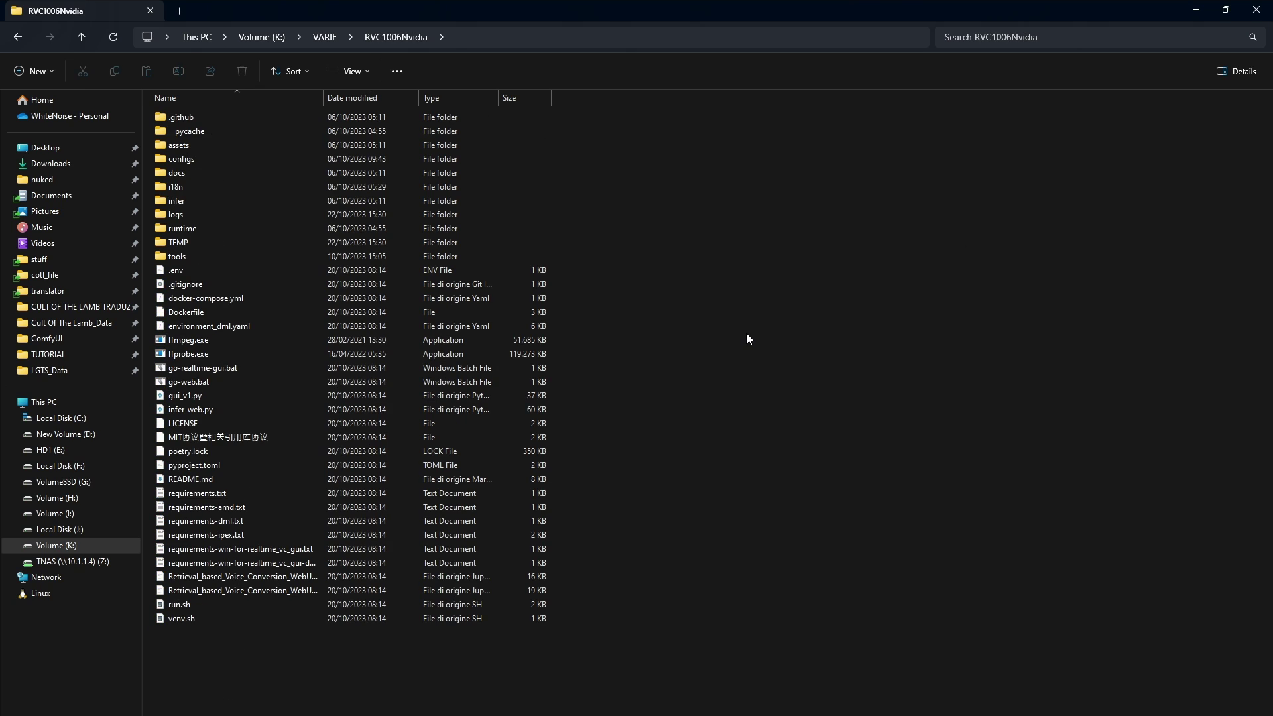
pyautogui.hotkey('ctrl', 'shift', 'n')
pyautogui.write('training')
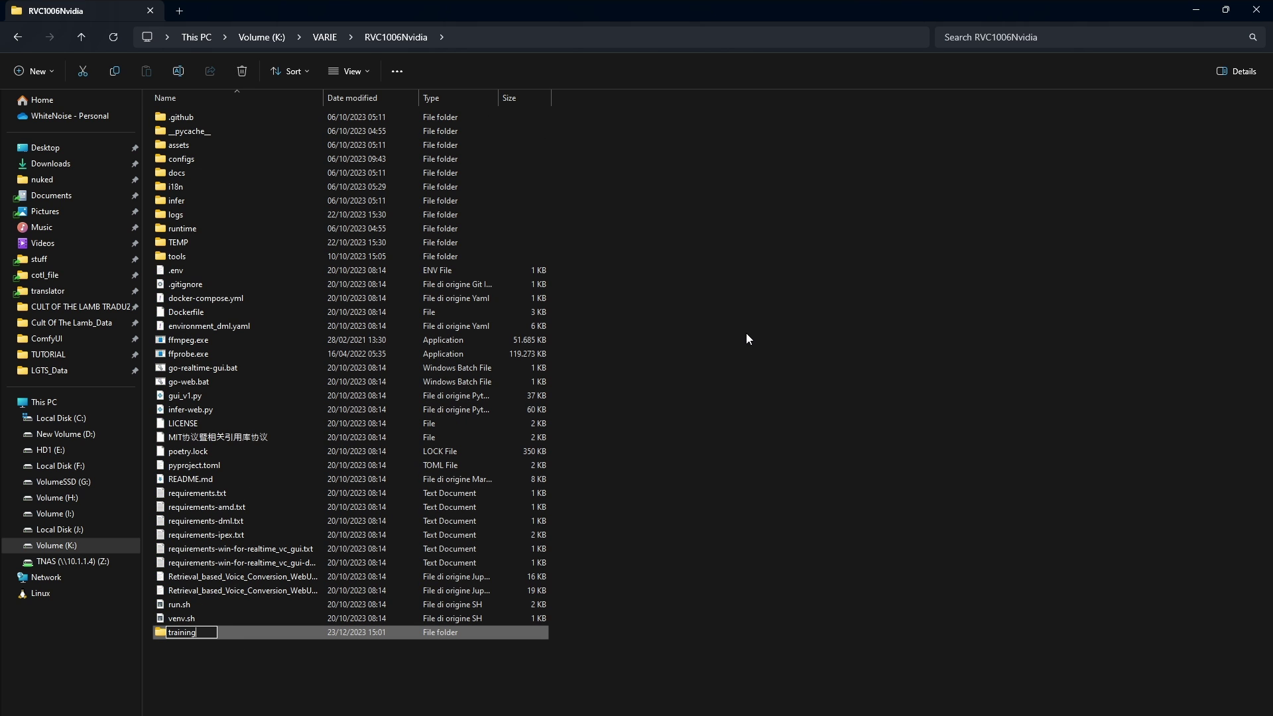
pyautogui.write('_data')
pyautogui.press('Return')
pyautogui.press('Return')
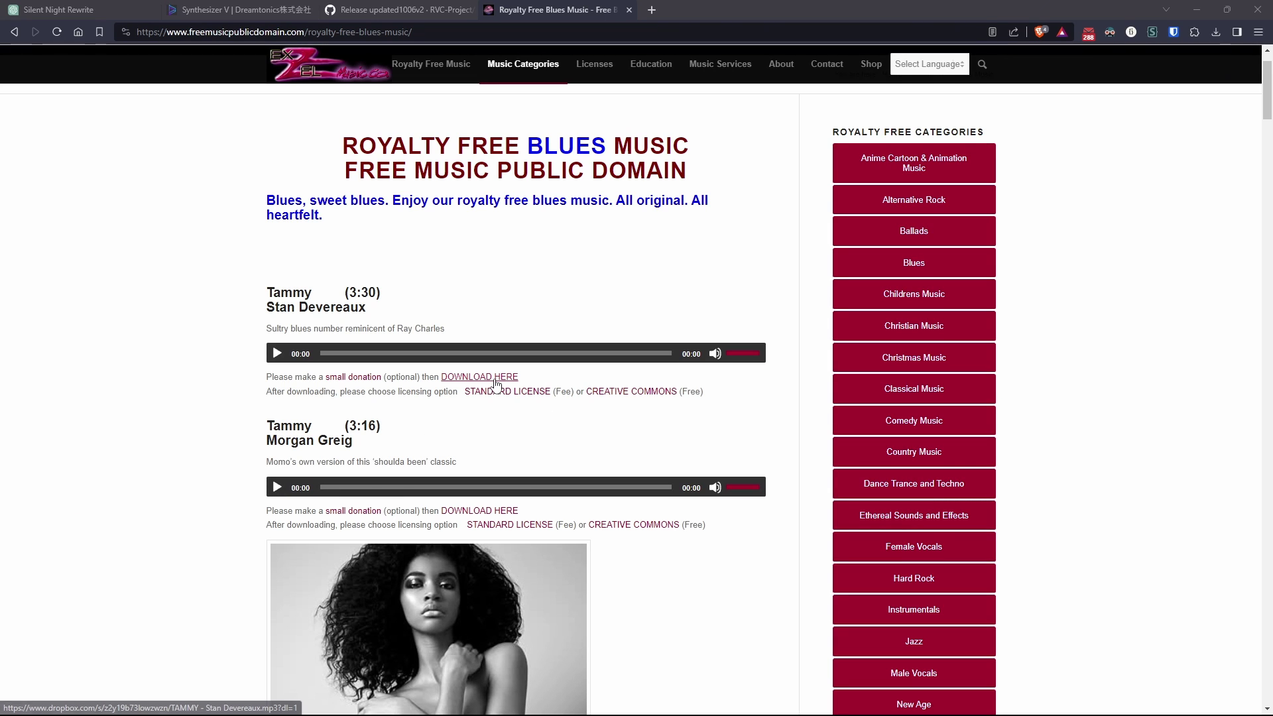
# Download the second Tammy track (3:16) as 03 Tammy.mp3.
pyautogui.click(466, 511)
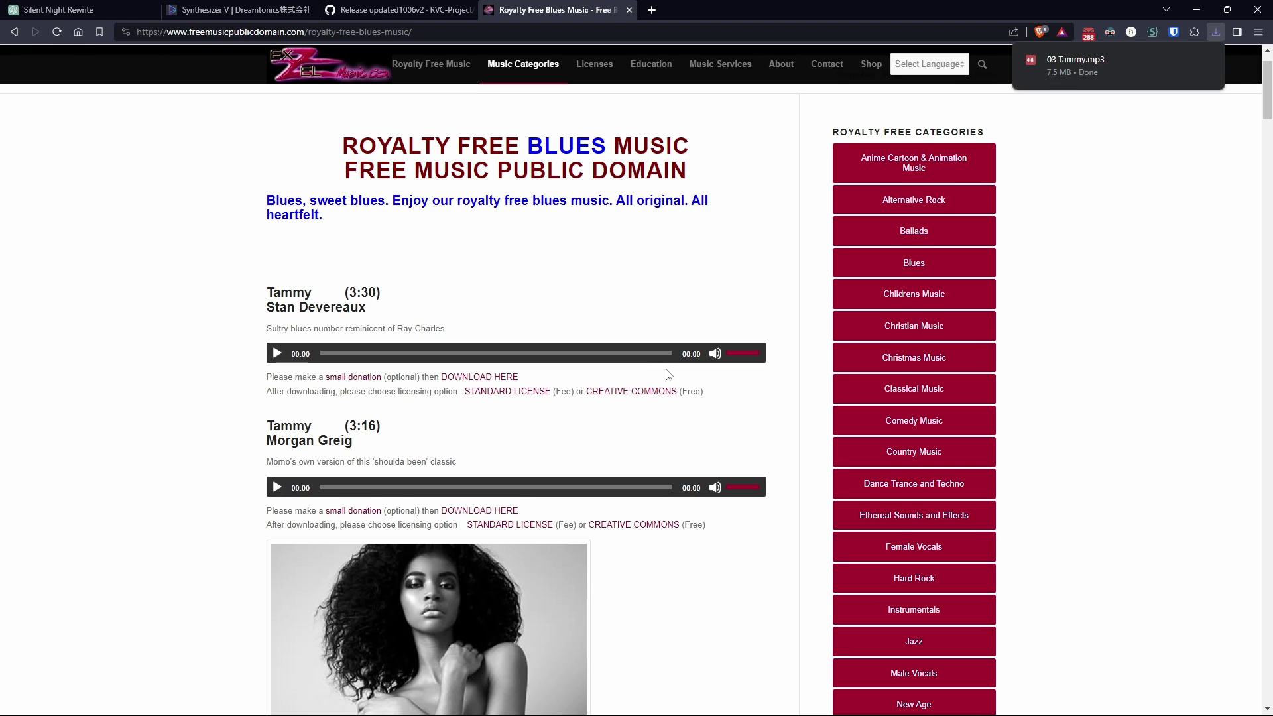
pyautogui.moveTo(1188, 86)
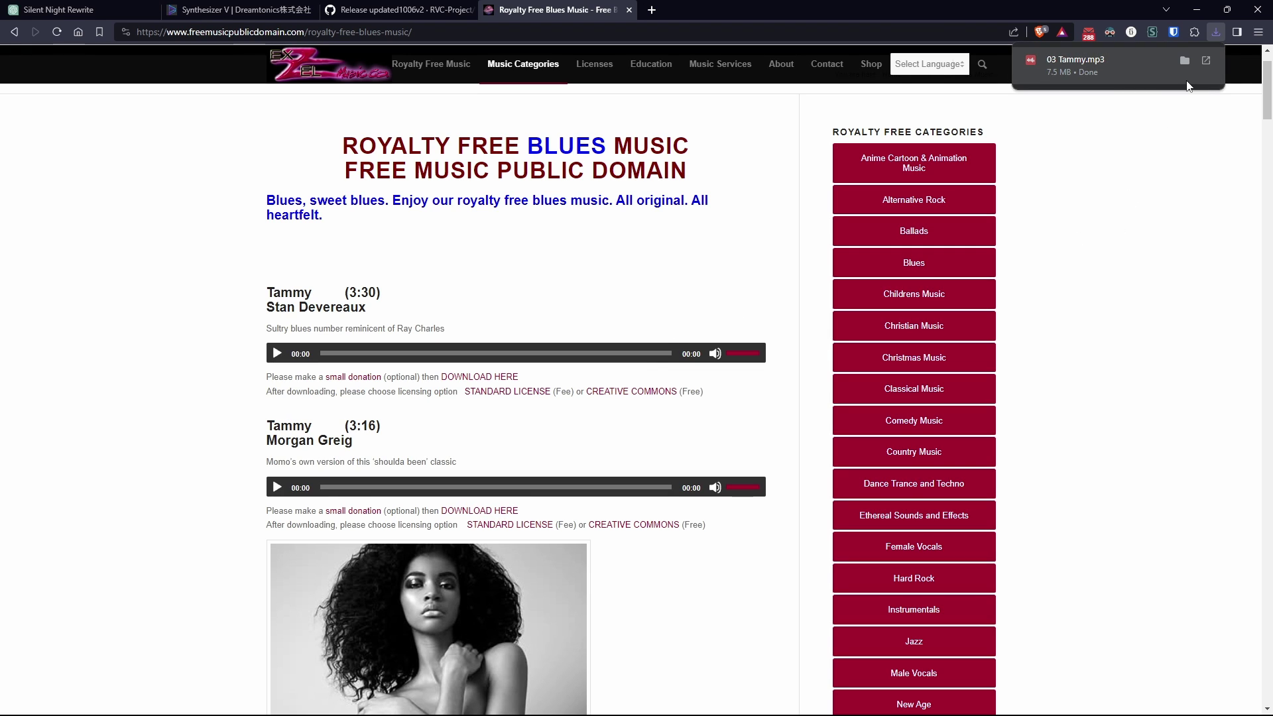
# Show the downloaded 03 Tammy.mp3 in its folder and open training_data, where the file now sits.
pyautogui.rightClick(1132, 66)
pyautogui.click(1070, 112)
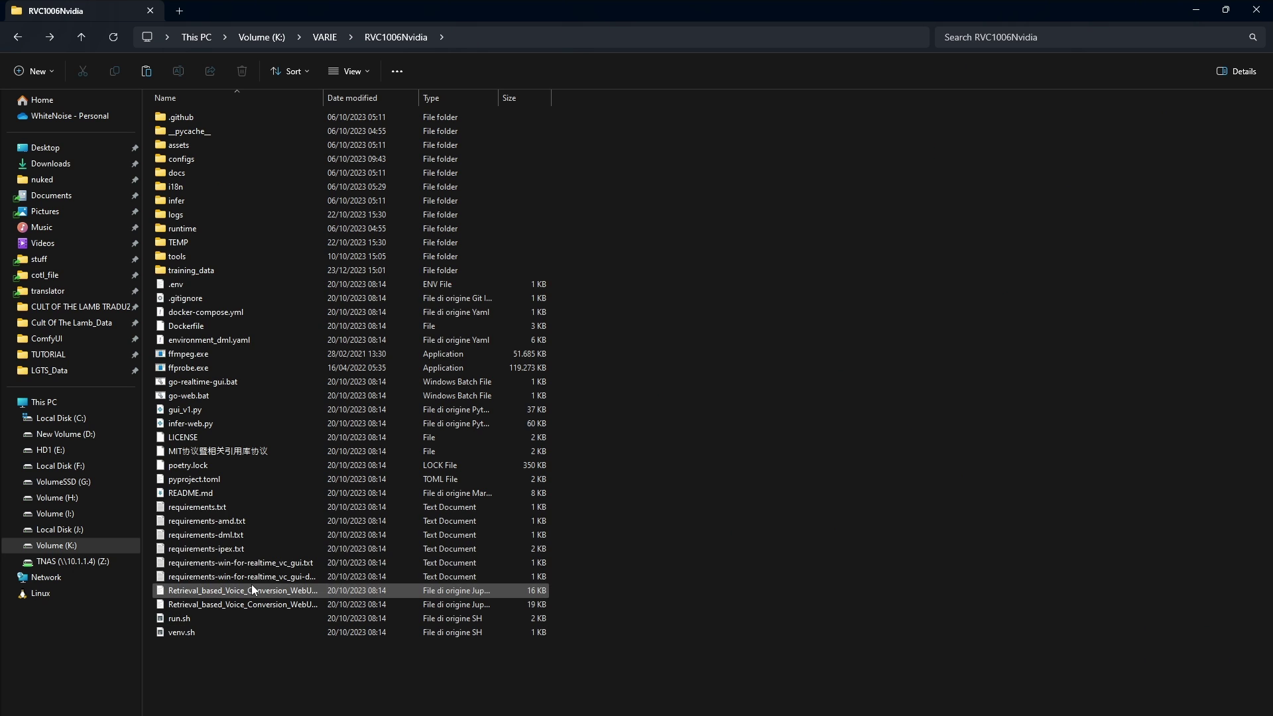
pyautogui.doubleClick(257, 268)
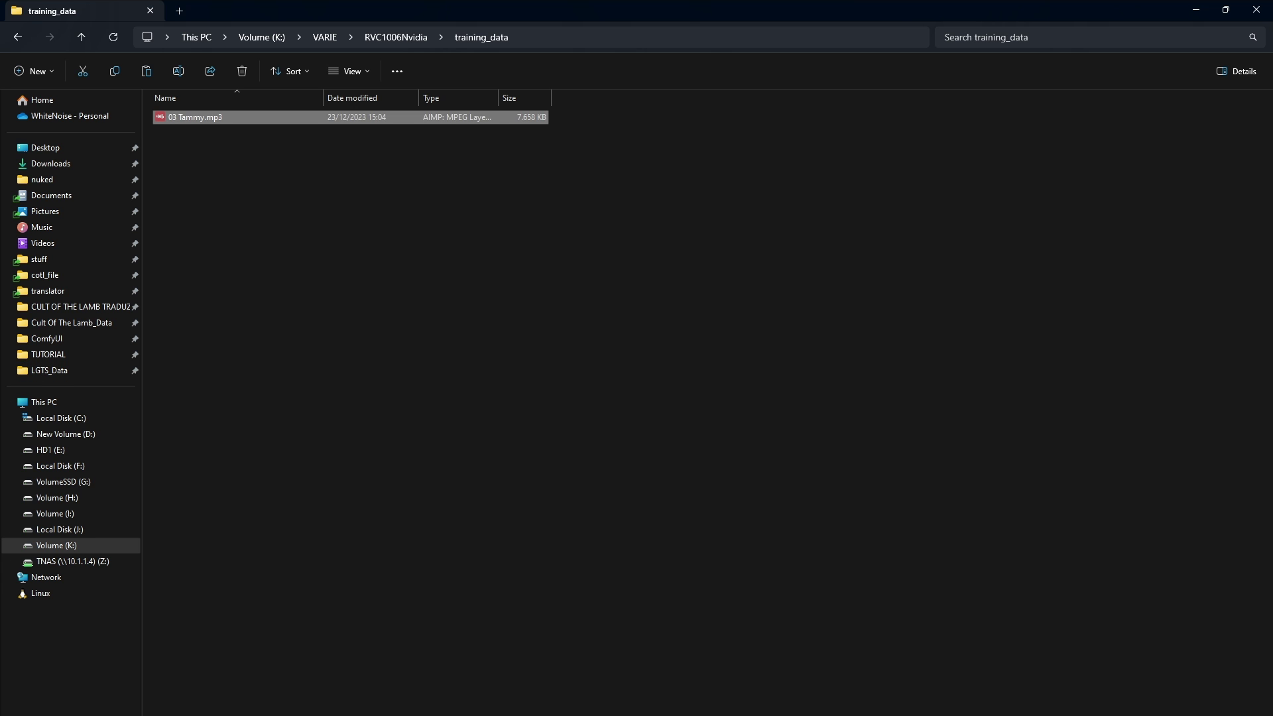
# Go back to RVC1006Nvidia and run go-web.bat to launch the WebUI at localhost:7897.
pyautogui.hotkey('alt', 'Left')
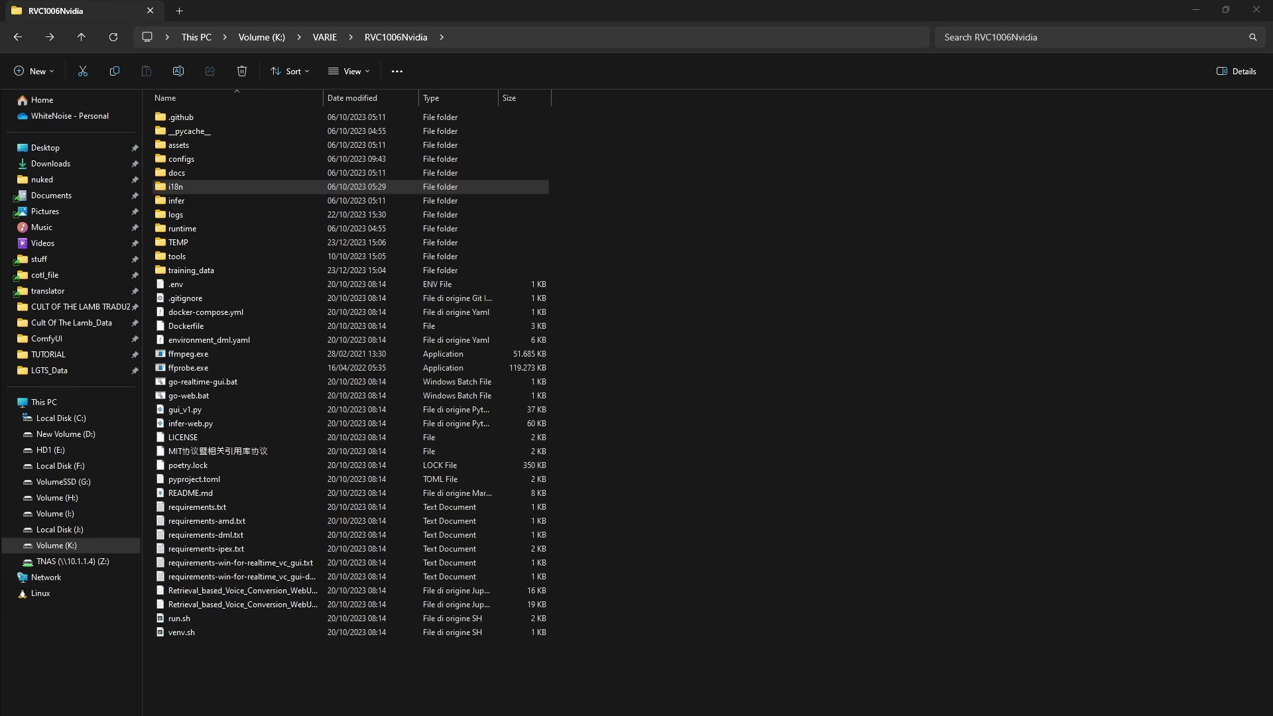
pyautogui.doubleClick(179, 397)
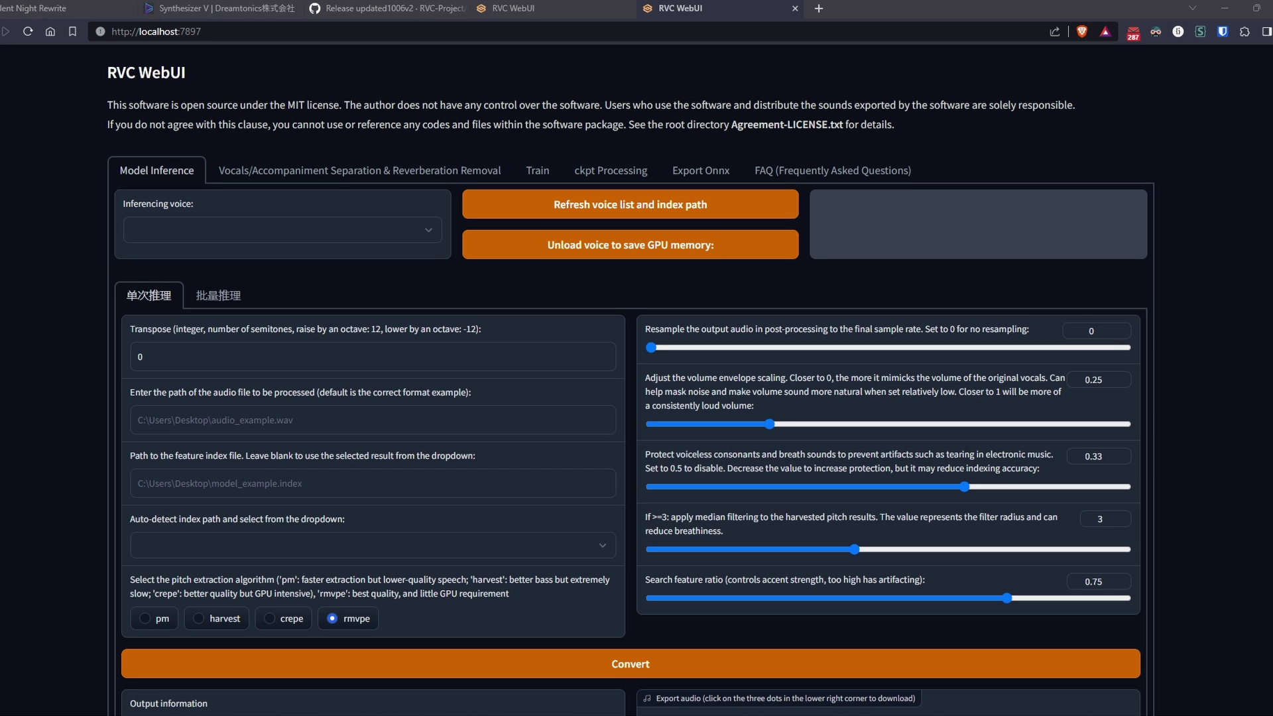
# Set vocal separation to use K:\VARIE\RVC1006Nvidia\training_data as input with the HP5_only_main_vocal model.
pyautogui.click(278, 176)
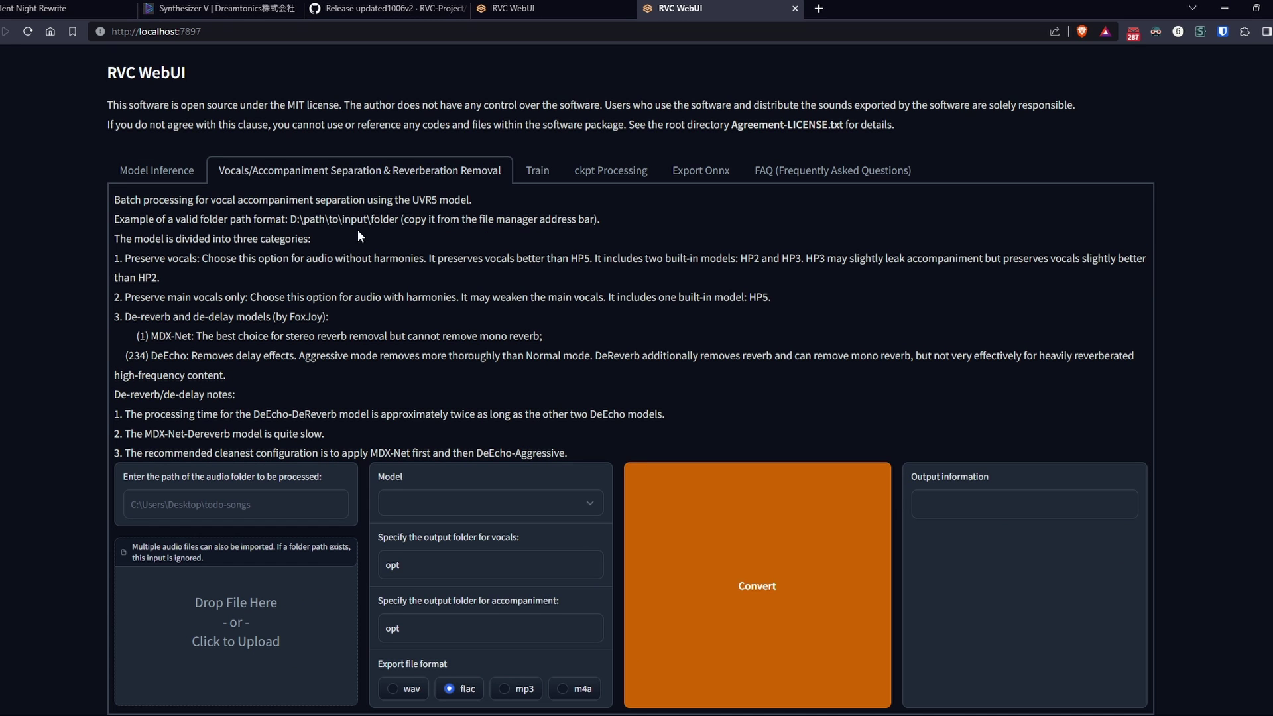
pyautogui.scroll(-1, 359, 280)
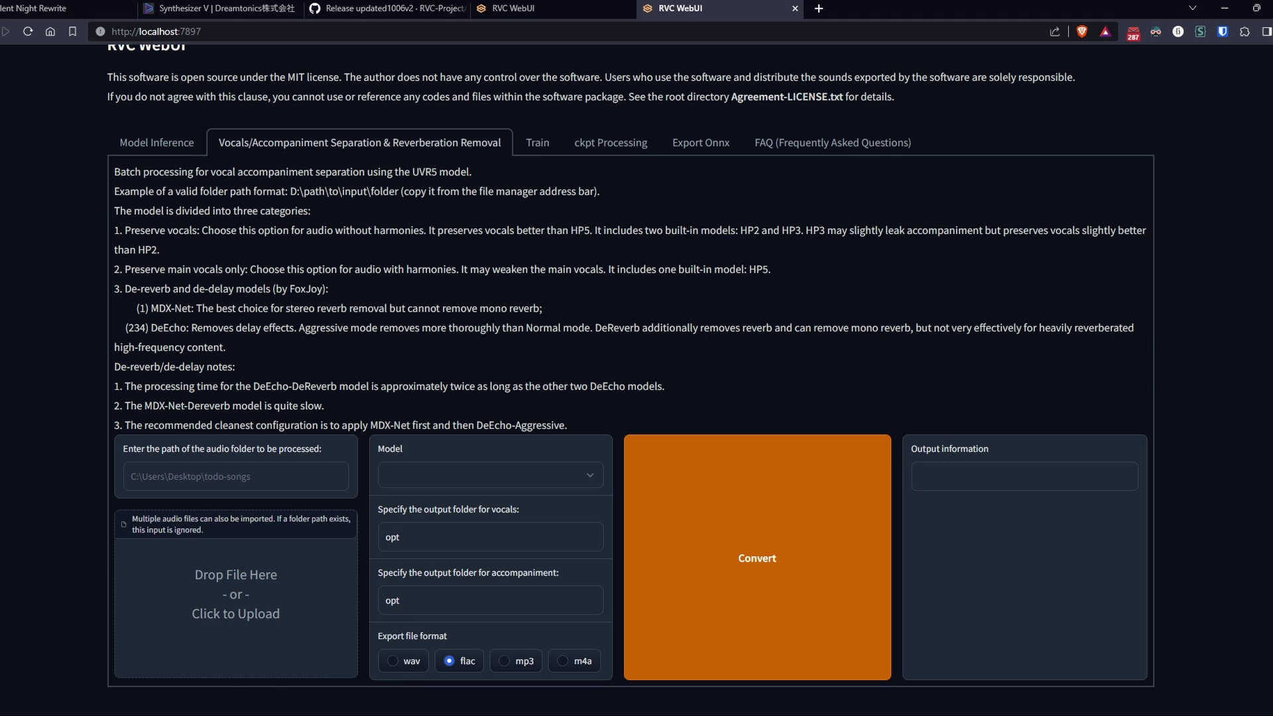
pyautogui.moveTo(268, 715)
pyautogui.click(248, 687)
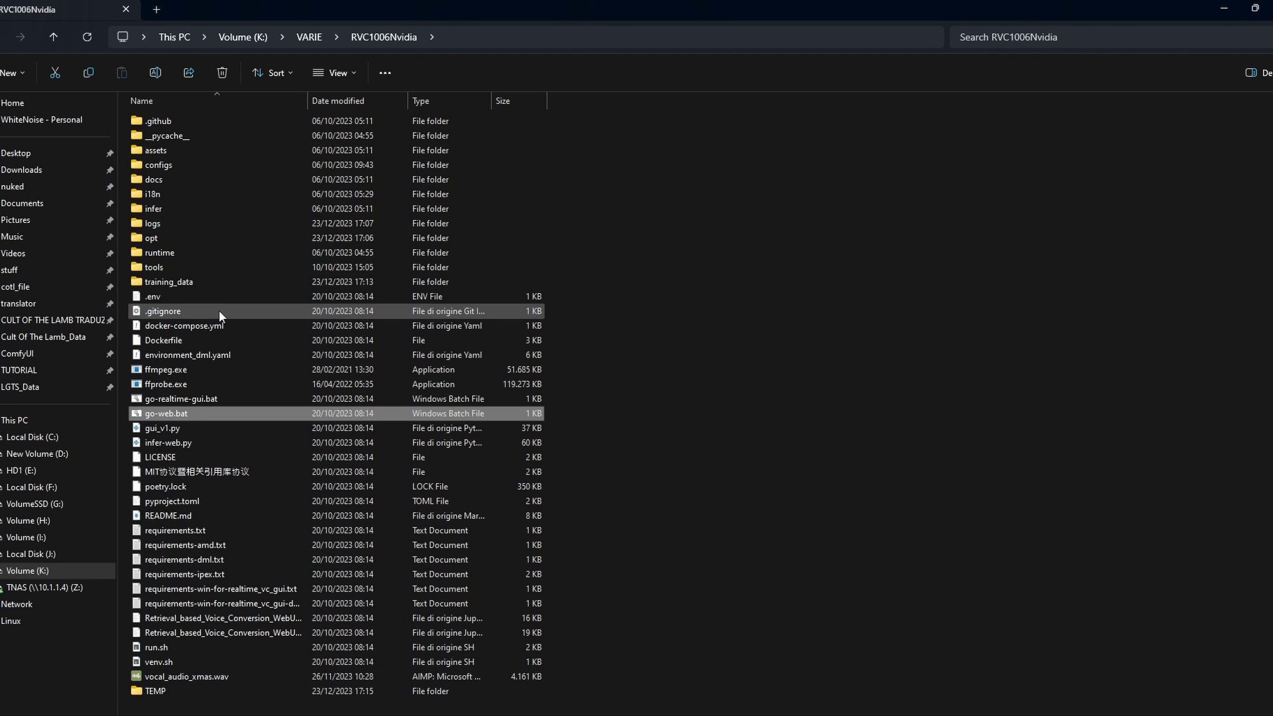
pyautogui.doubleClick(203, 282)
pyautogui.click(535, 35)
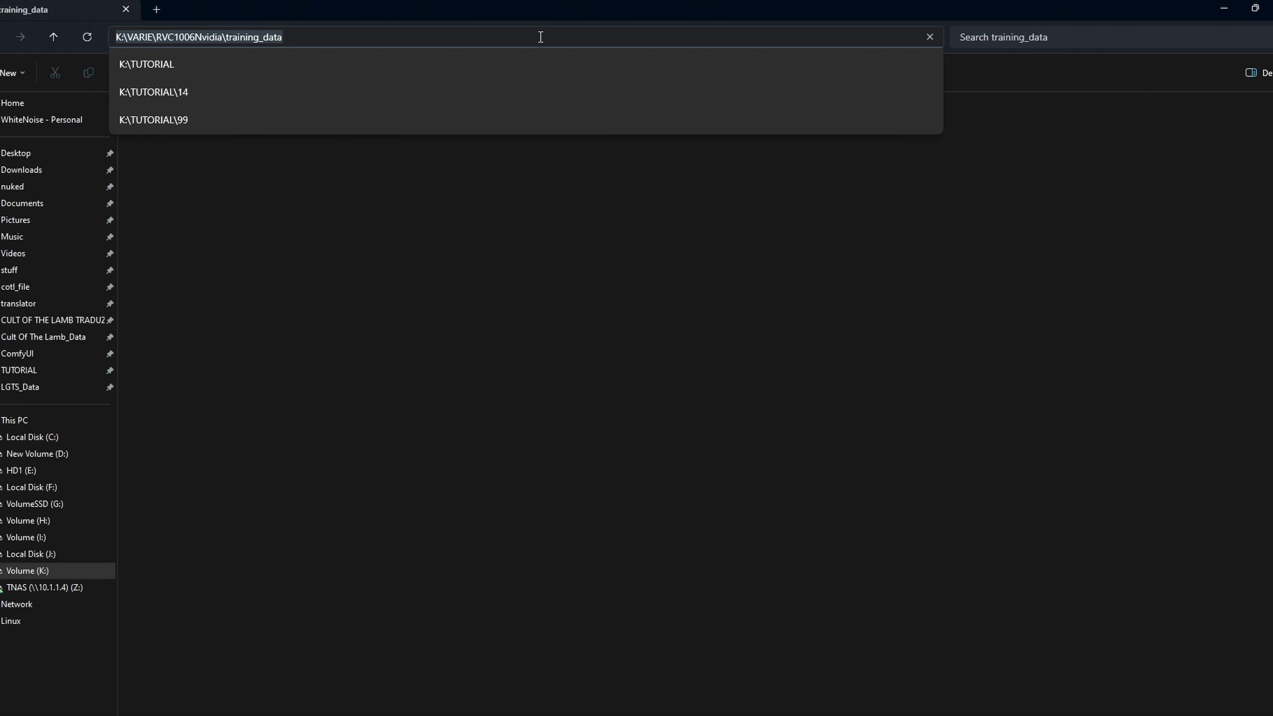
pyautogui.hotkey('ctrl', 'c')
pyautogui.hotkey('alt', 'Tab')
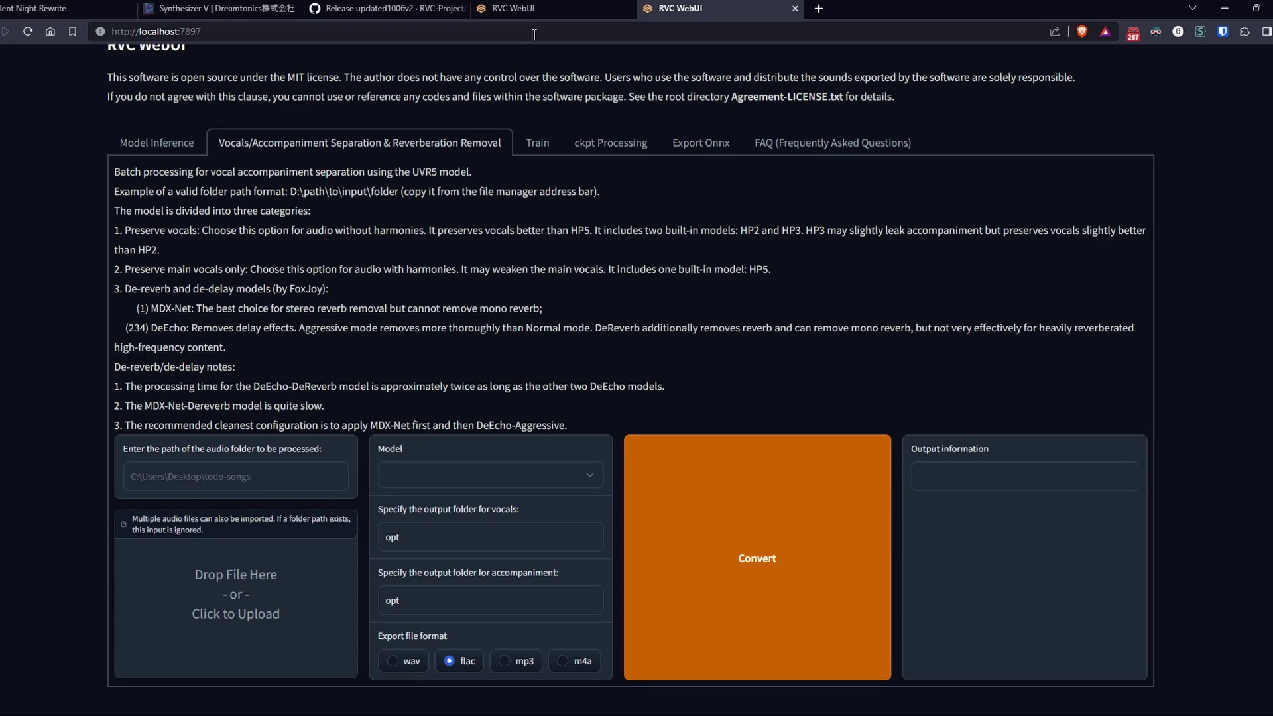
pyautogui.click(237, 483)
pyautogui.hotkey('ctrl', 'v')
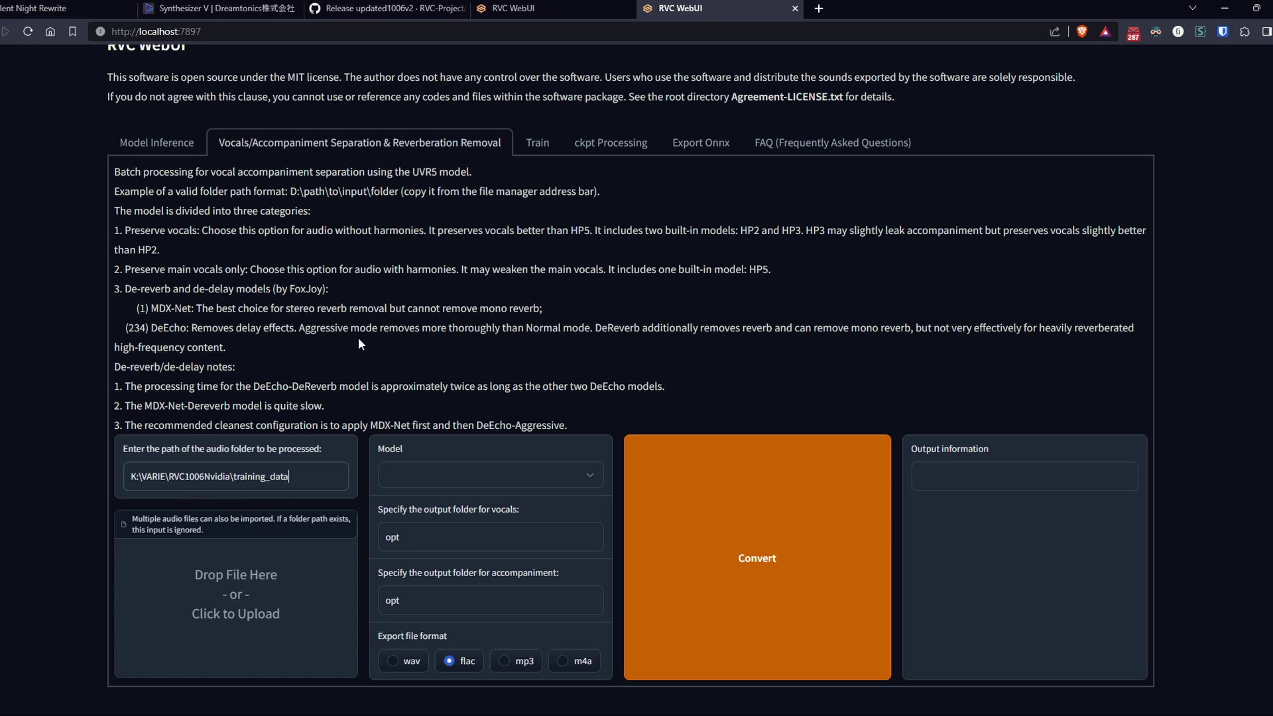
pyautogui.click(442, 485)
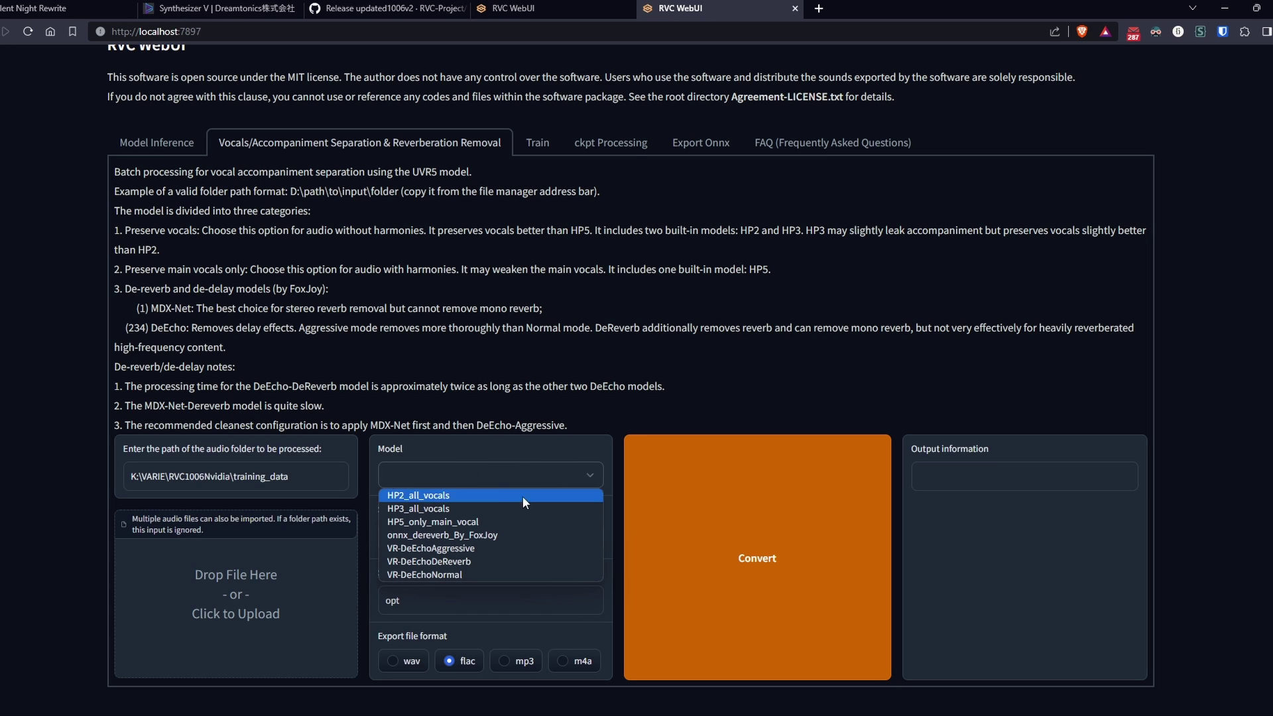
pyautogui.click(457, 523)
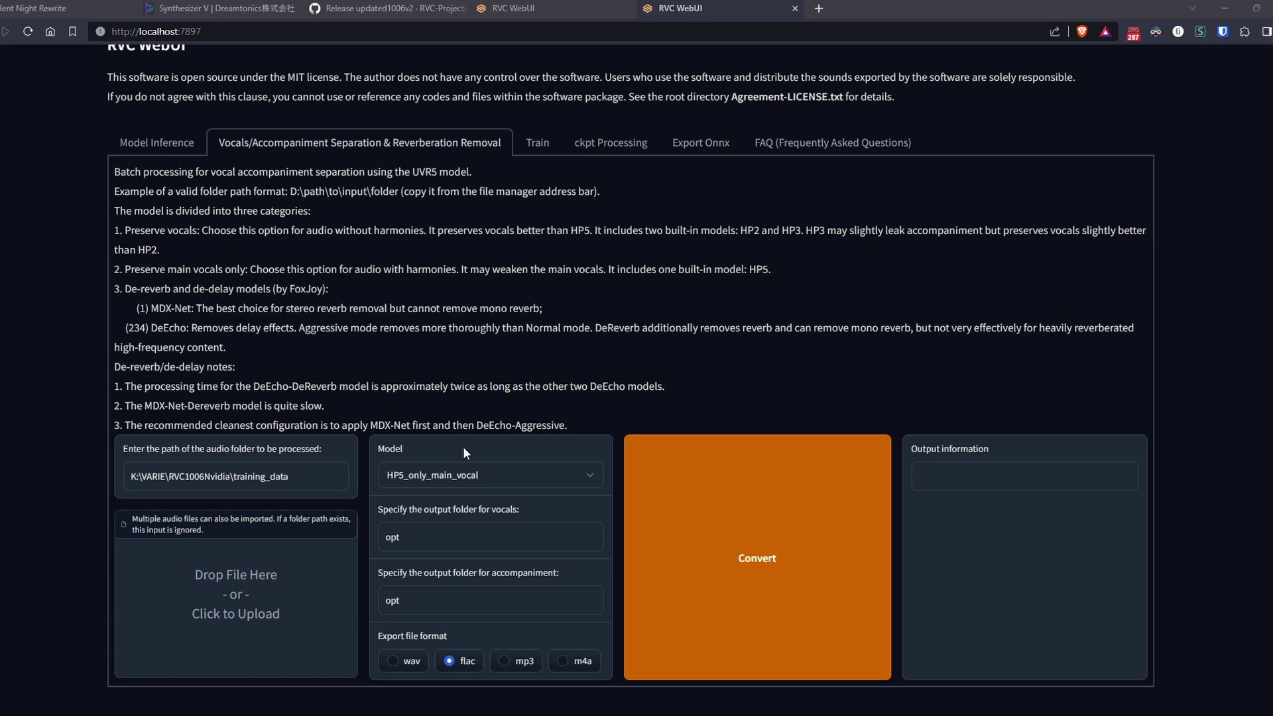
# Rename '03 Tammy.mp3' to 03Tammy.mp3 by removing the space.
pyautogui.hotkey('alt', 'Tab')
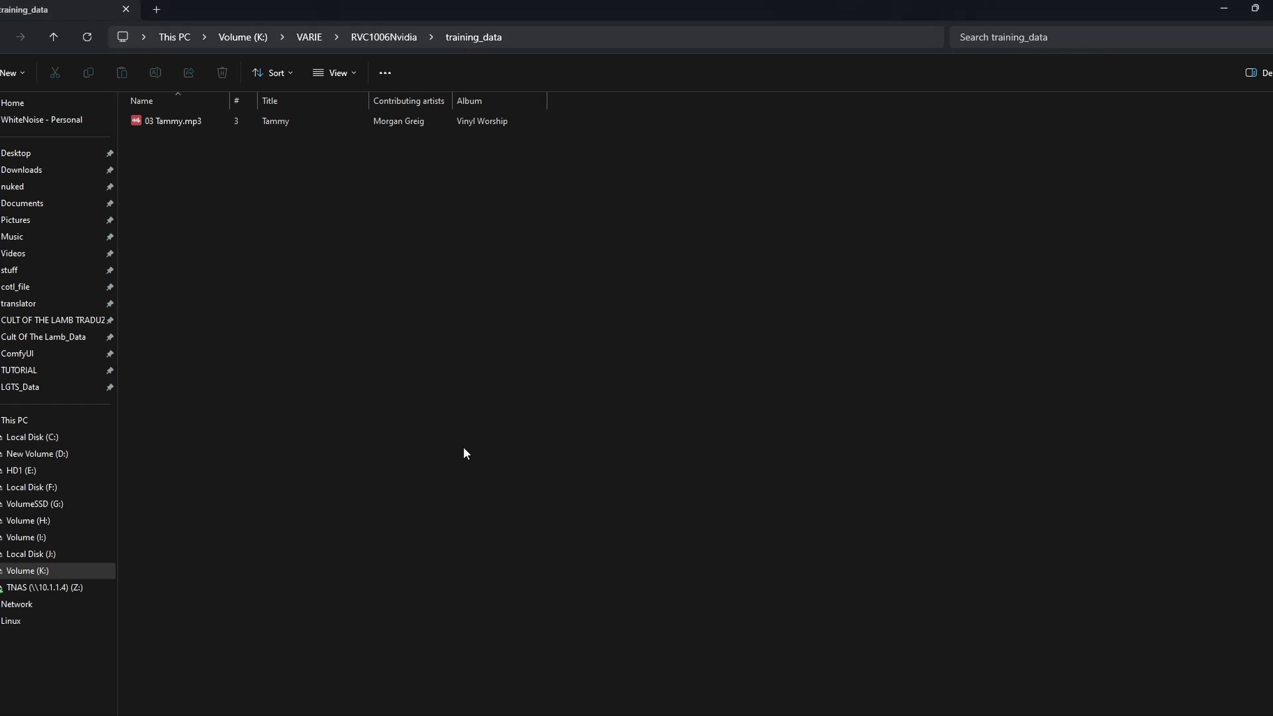
pyautogui.click(201, 120)
pyautogui.click(162, 120)
pyautogui.click(156, 120)
pyautogui.press('BackSpace')
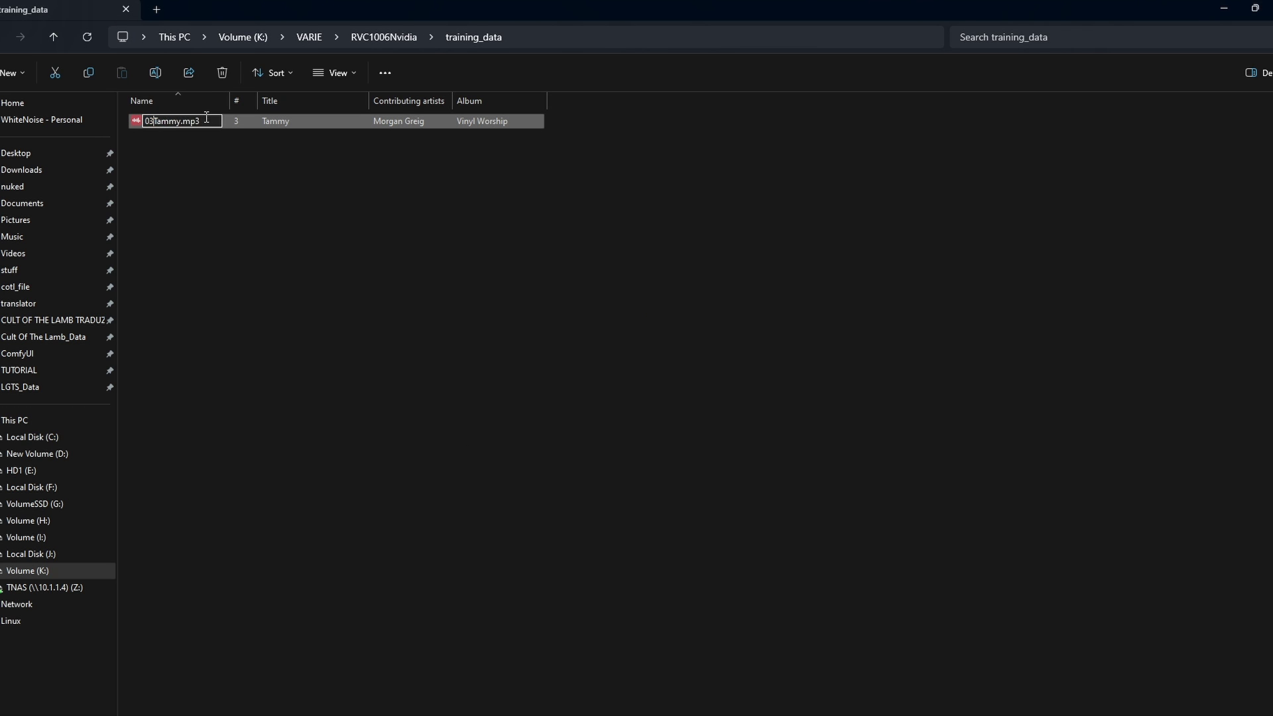
pyautogui.press('Return')
# Run the separation to extract the Tammy vocal as flac into the opt folder.
pyautogui.click(227, 213)
pyautogui.hotkey('alt', 'Tab')
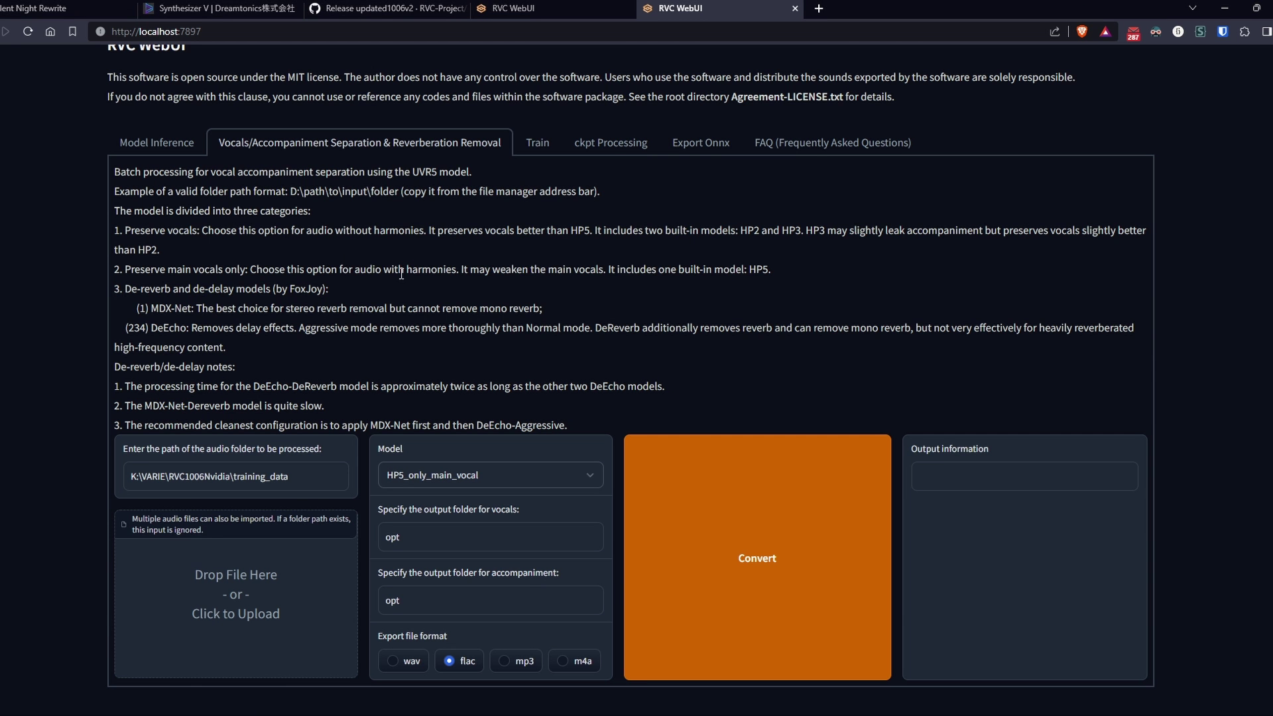
pyautogui.click(753, 569)
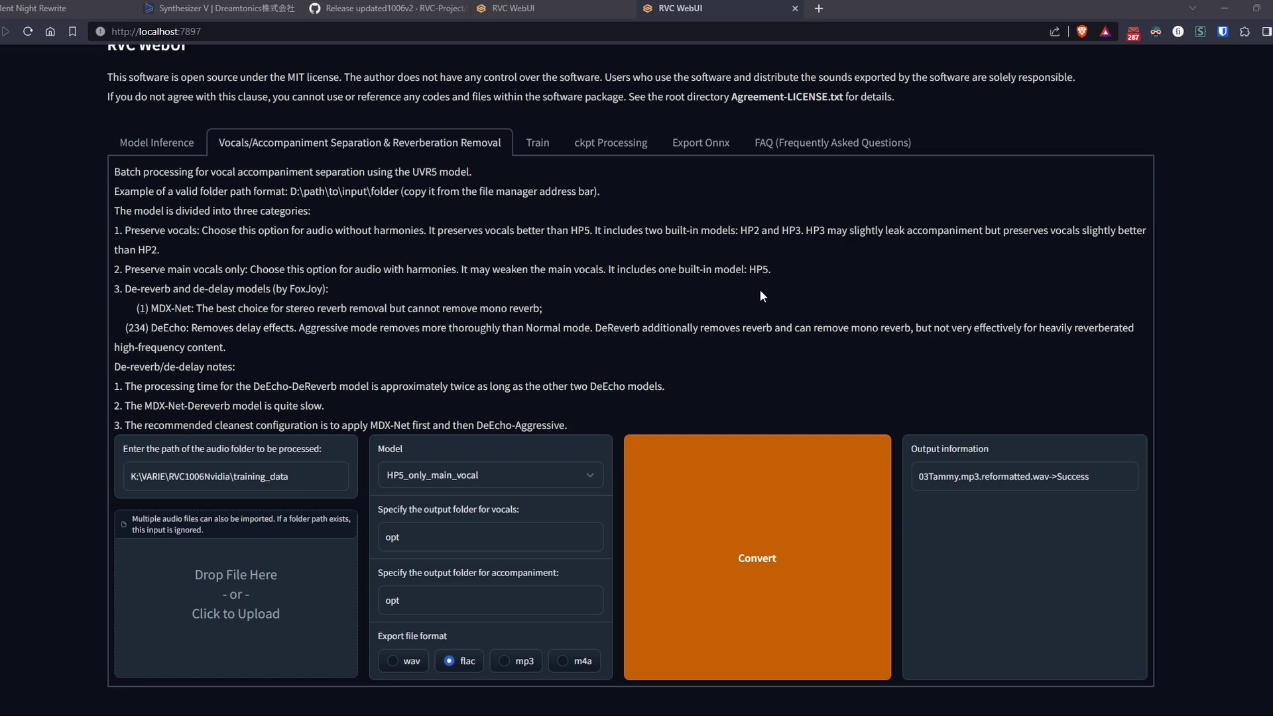
# Delete the instrument_ flac from the opt folder, keeping only vocal_03Tammy.mp3.reformatted.wav_10.flac.
pyautogui.hotkey('alt', 'Tab')
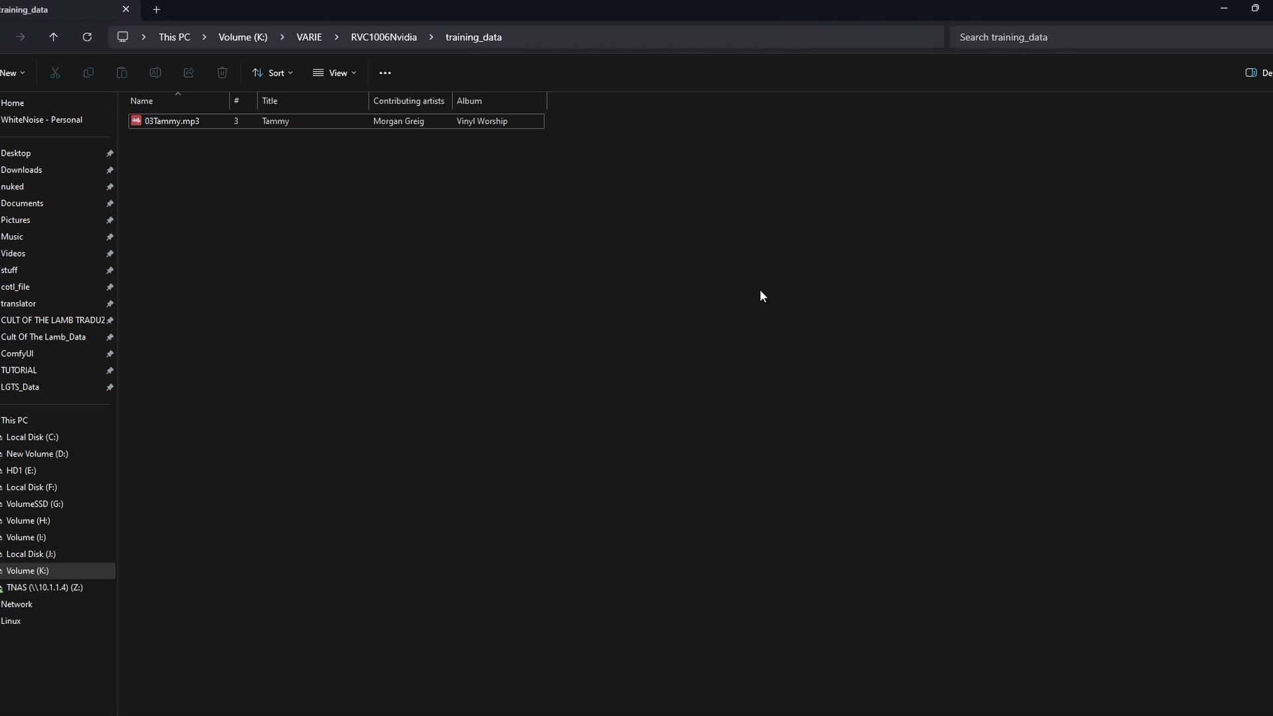
pyautogui.click(396, 37)
pyautogui.click(190, 238)
pyautogui.doubleClick(191, 237)
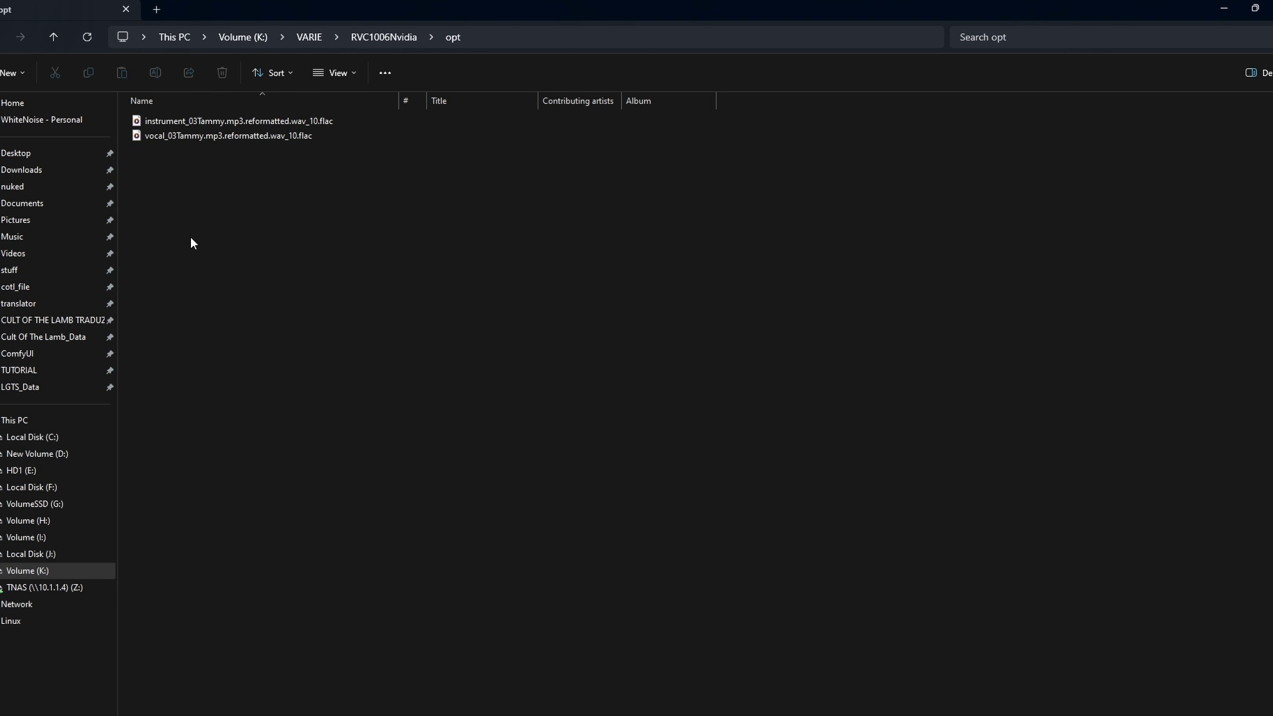
pyautogui.click(208, 124)
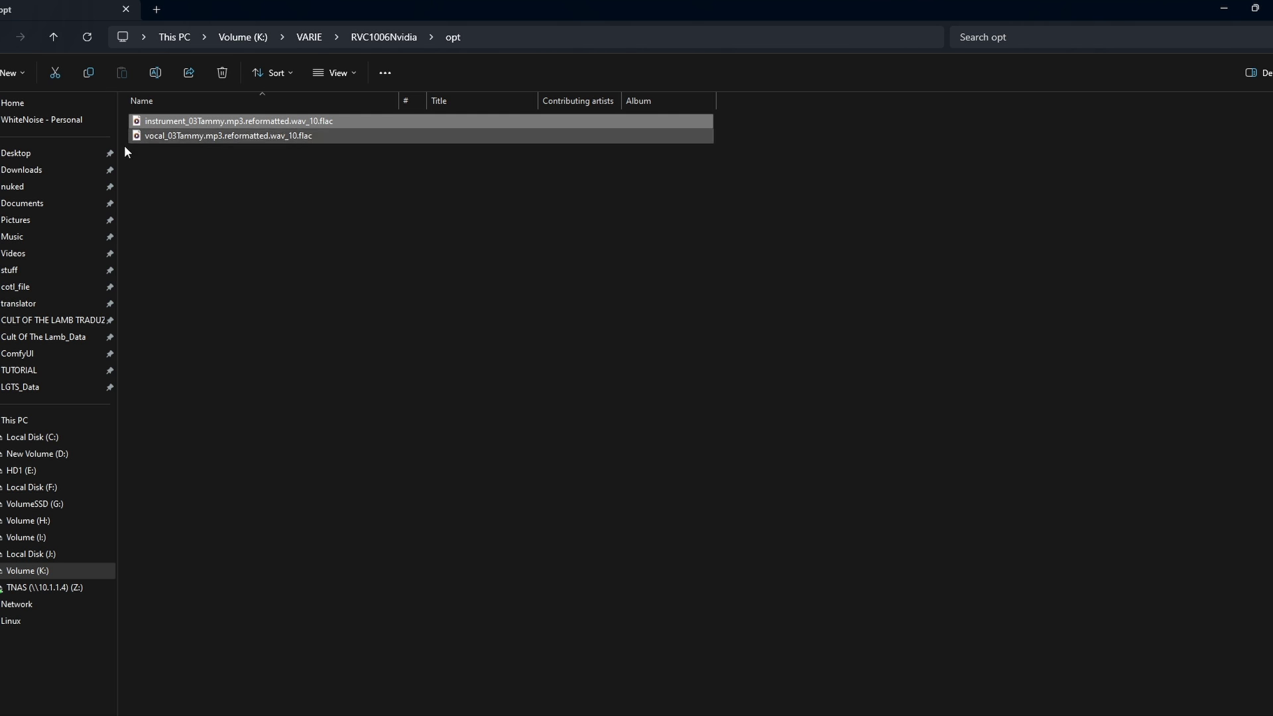
pyautogui.press('Delete')
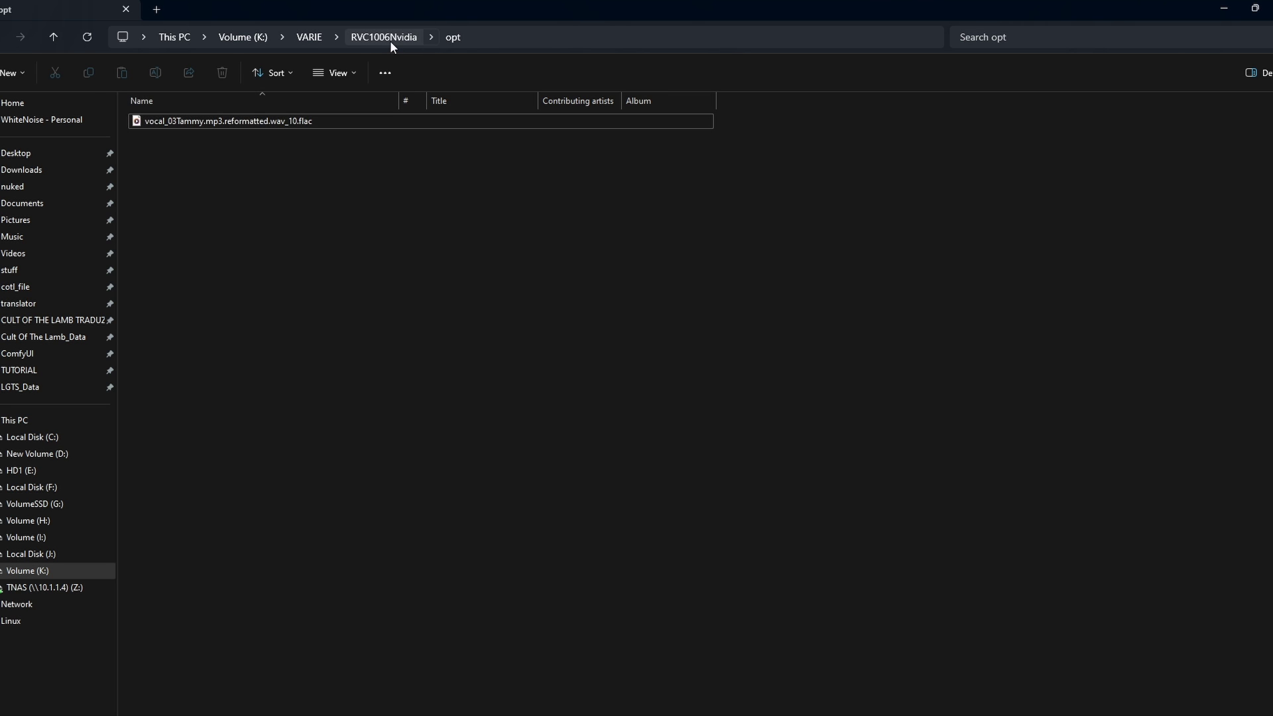
pyautogui.hotkey('alt', 'Tab')
# Open training settings and name the experiment helloww.
pyautogui.scroll(1, 361, 276)
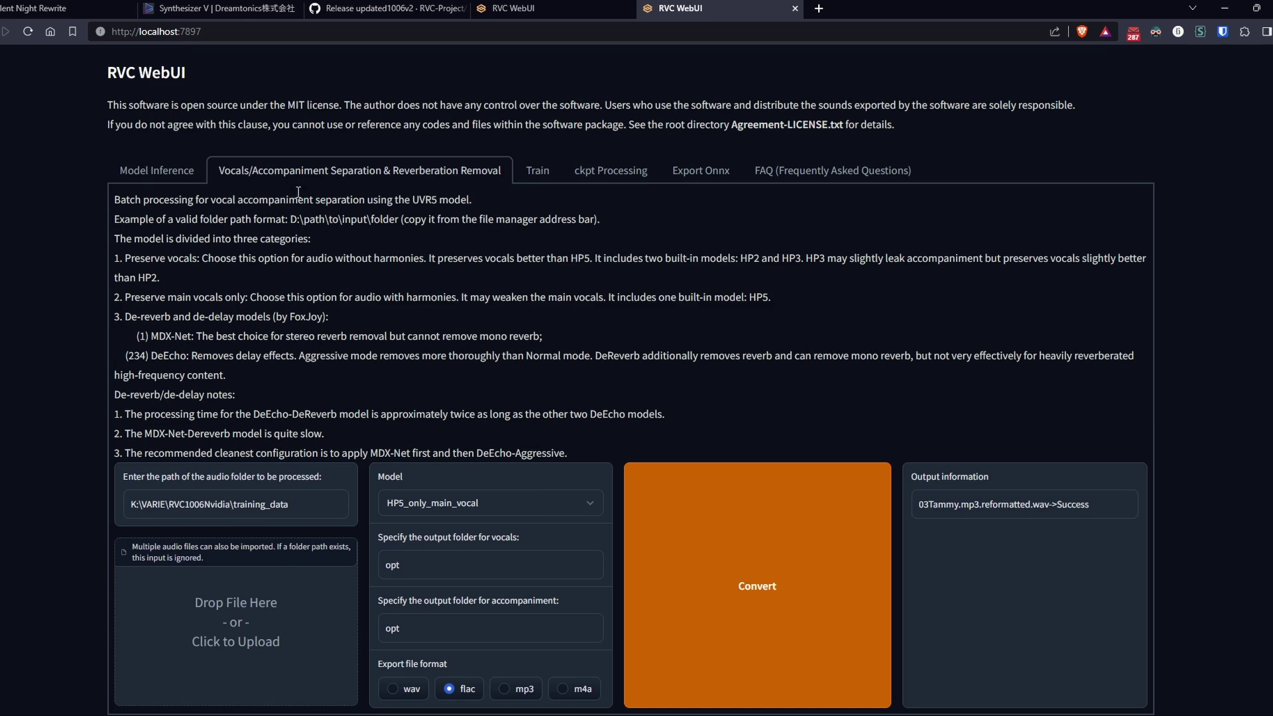
pyautogui.click(522, 174)
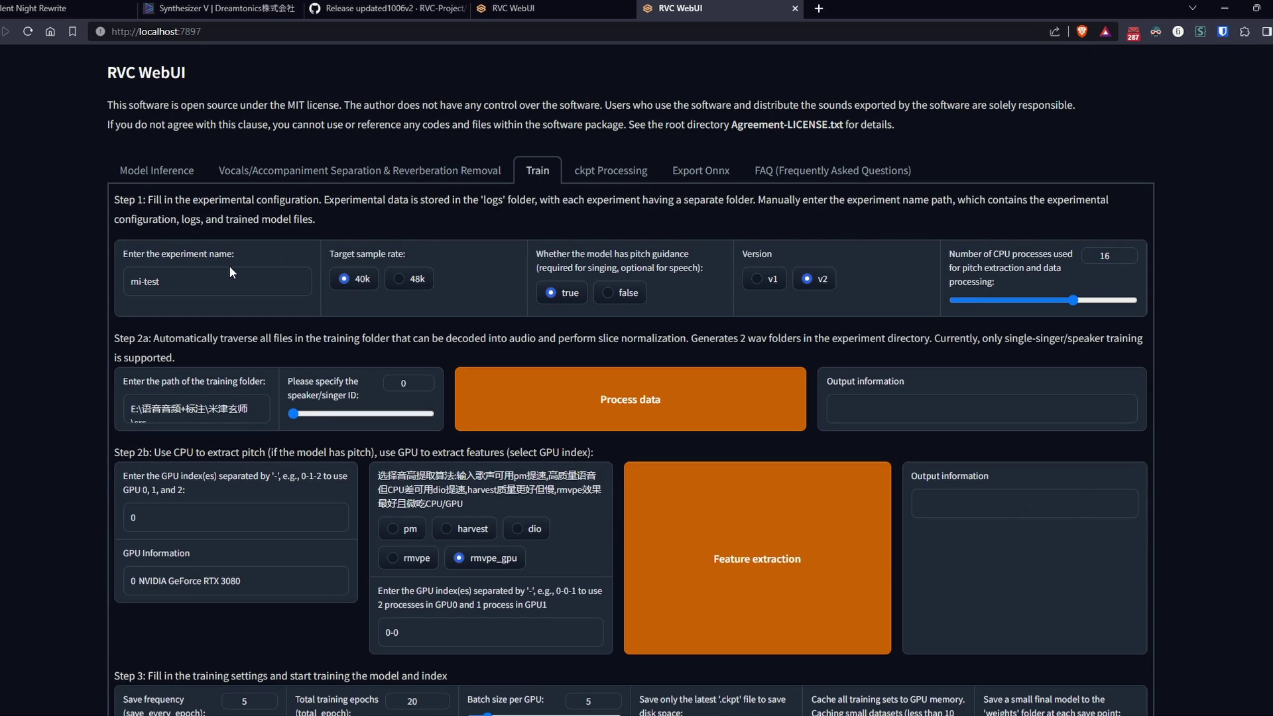
pyautogui.moveTo(233, 280); pyautogui.dragTo(7, 272)
pyautogui.write('helloww')
# Set the training folder to K:\VARIE\RVC1006Nvidia\opt.
pyautogui.click(207, 407)
pyautogui.hotkey('alt', 'Tab')
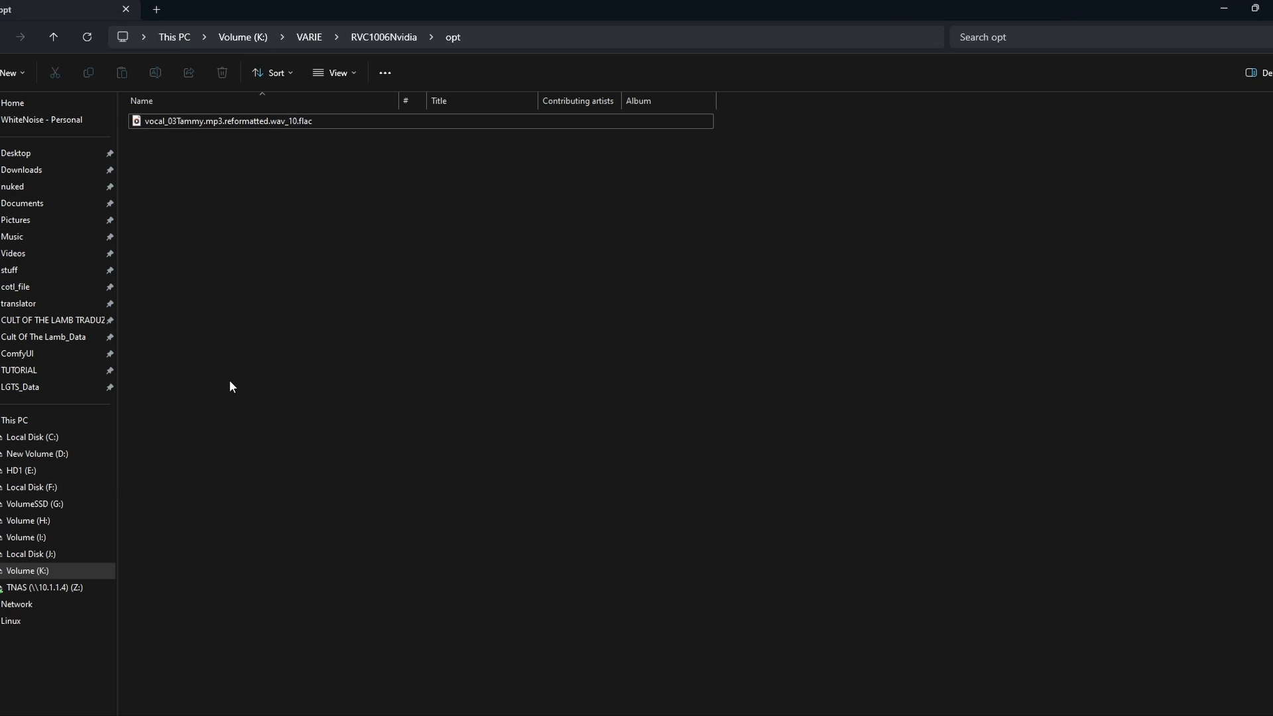
pyautogui.click(501, 37)
pyautogui.hotkey('ctrl', 'c')
pyautogui.hotkey('alt', 'Tab')
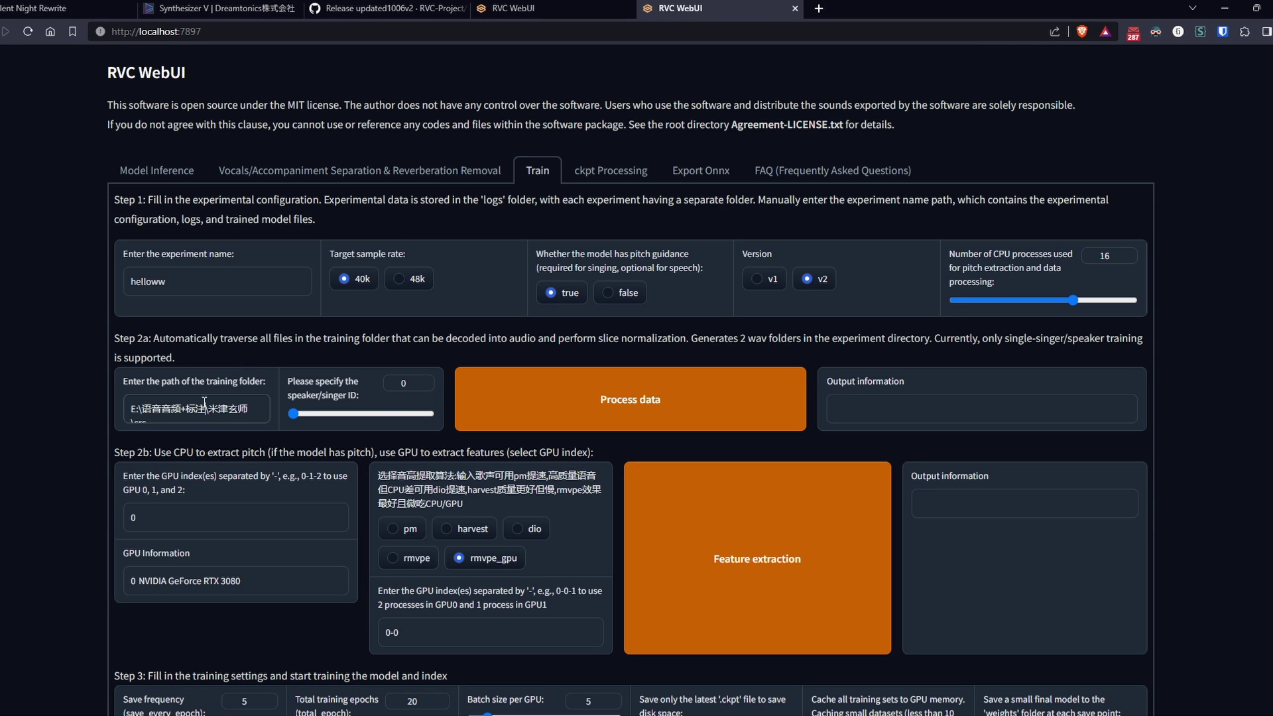
pyautogui.tripleClick(213, 403)
pyautogui.hotkey('ctrl', 'v')
# Set 'Save only latest ckpt' to Yes.
pyautogui.scroll(-3, 371, 484)
pyautogui.scroll(-1, 354, 475)
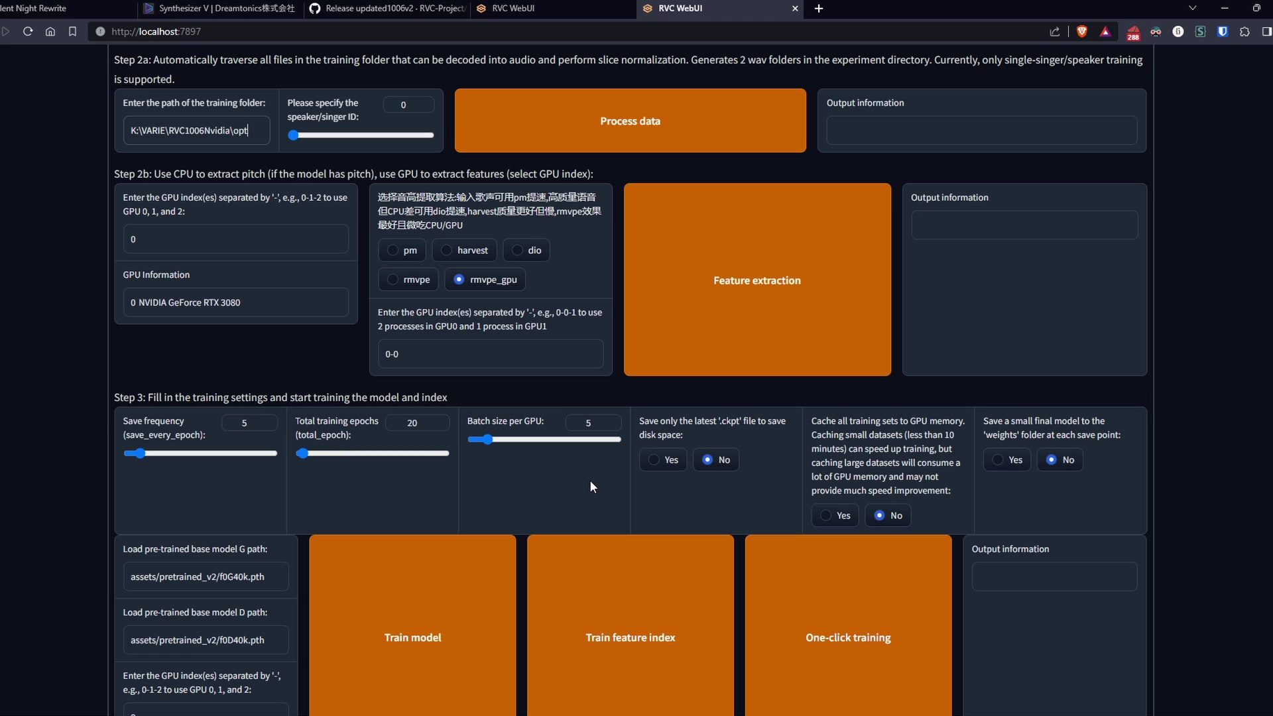
pyautogui.scroll(-1, 591, 480)
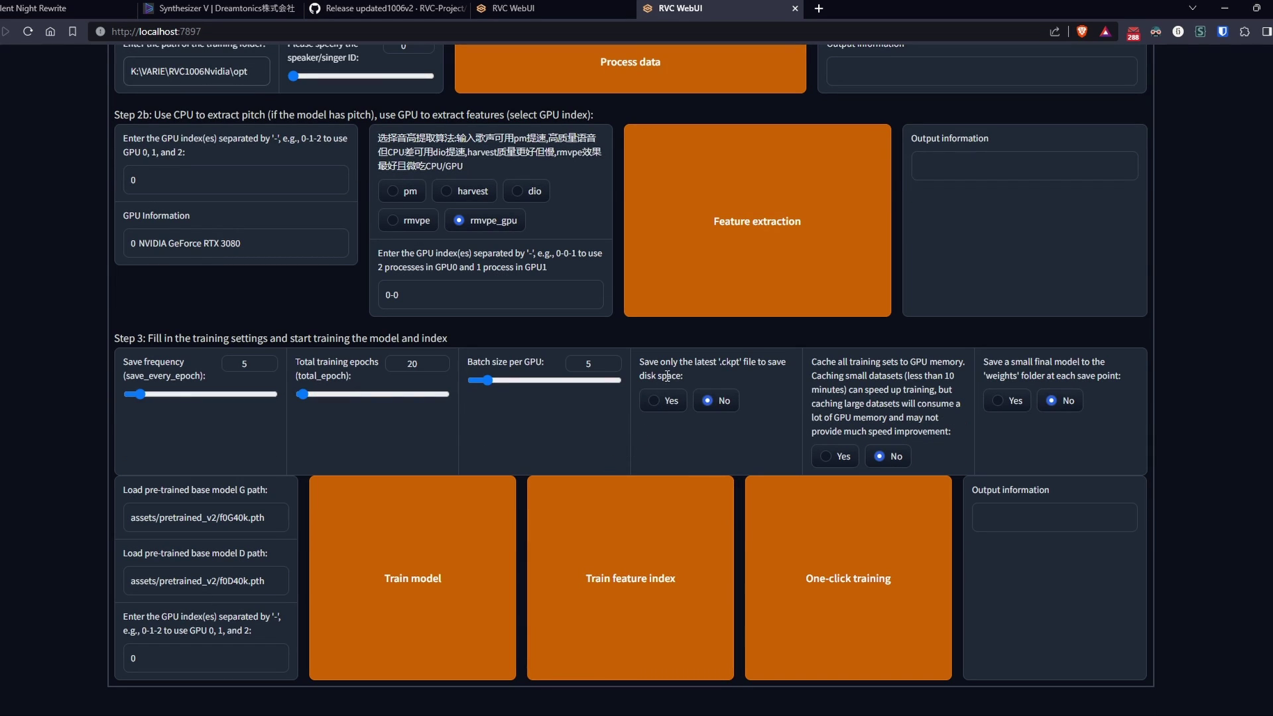
pyautogui.click(652, 402)
# Run one-click training of the helloww model and index, following the console through all 20 epochs until training is done.
pyautogui.click(848, 592)
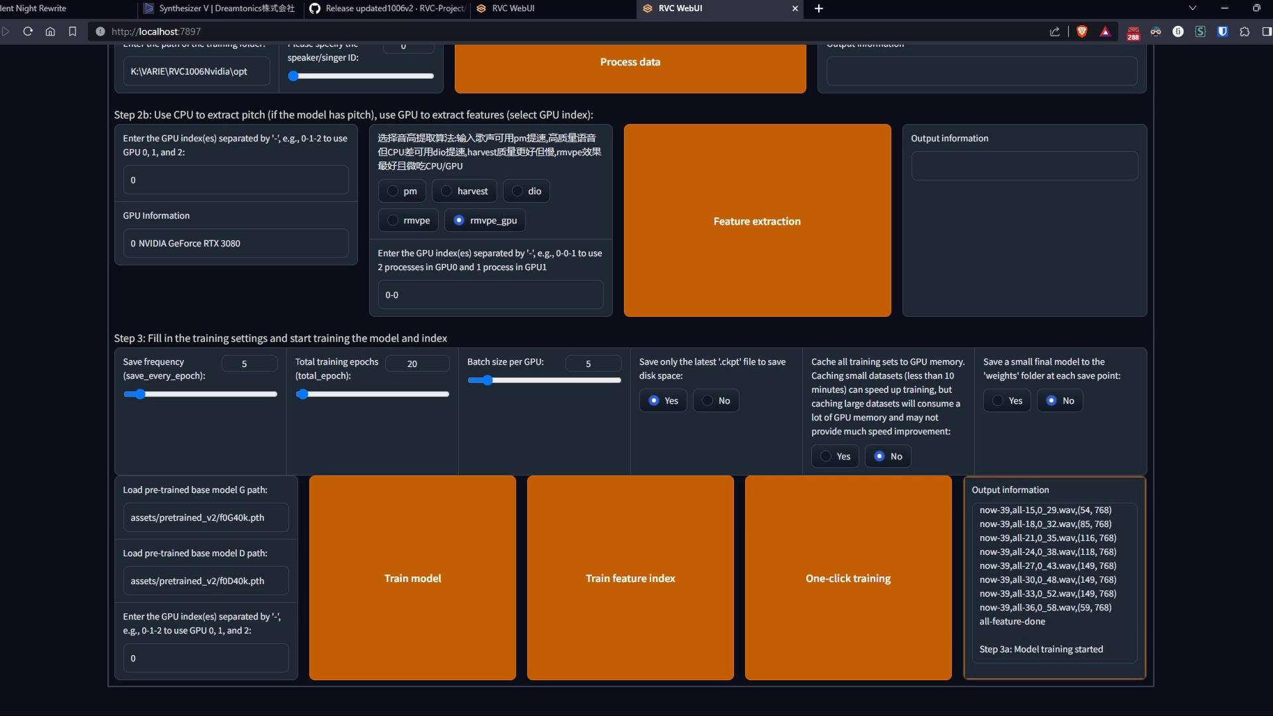
pyautogui.hotkey('alt', 'Tab')
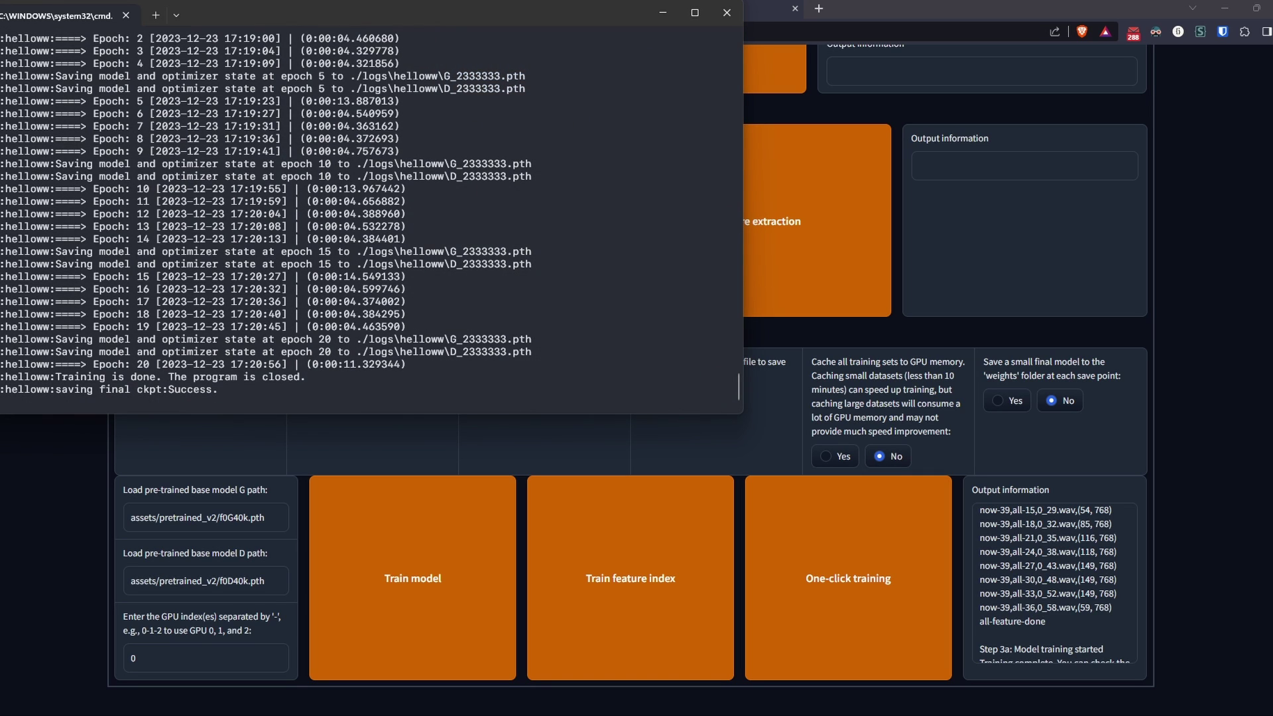
pyautogui.click(70, 516)
# In Model Inference, refresh the voice list and select helloww.pth as the inferencing voice.
pyautogui.scroll(5, 201, 142)
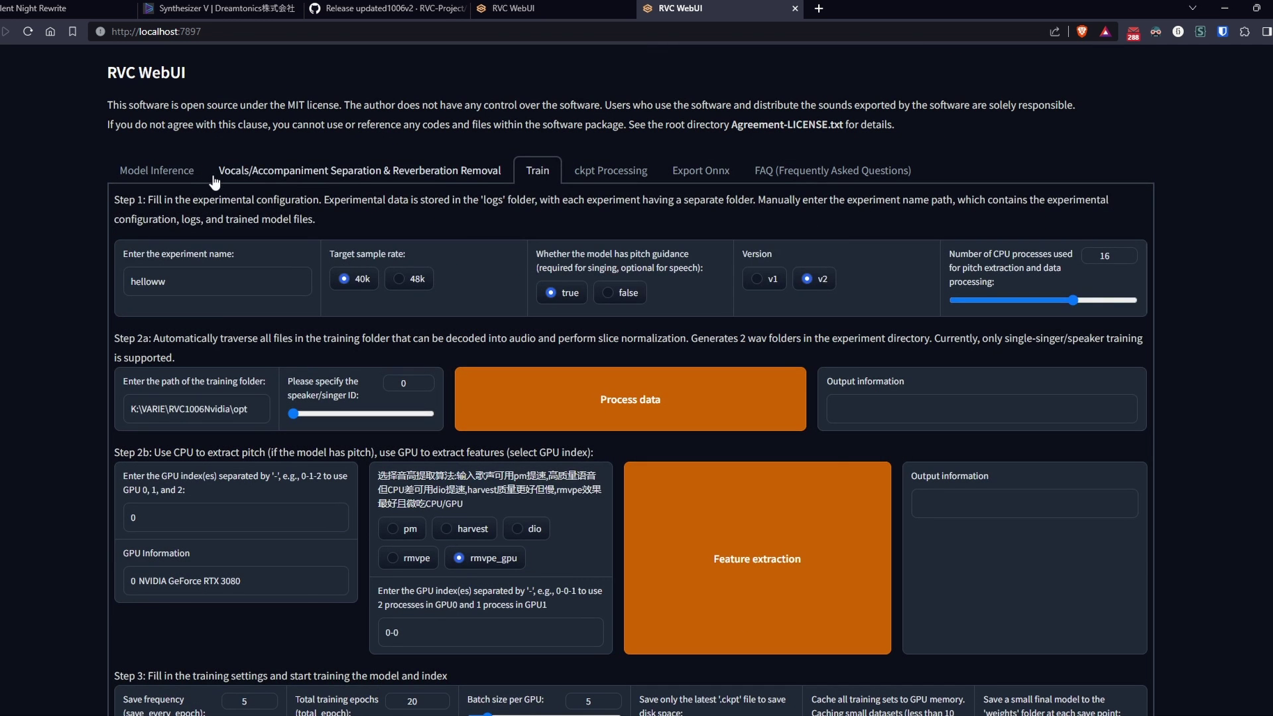
pyautogui.click(189, 171)
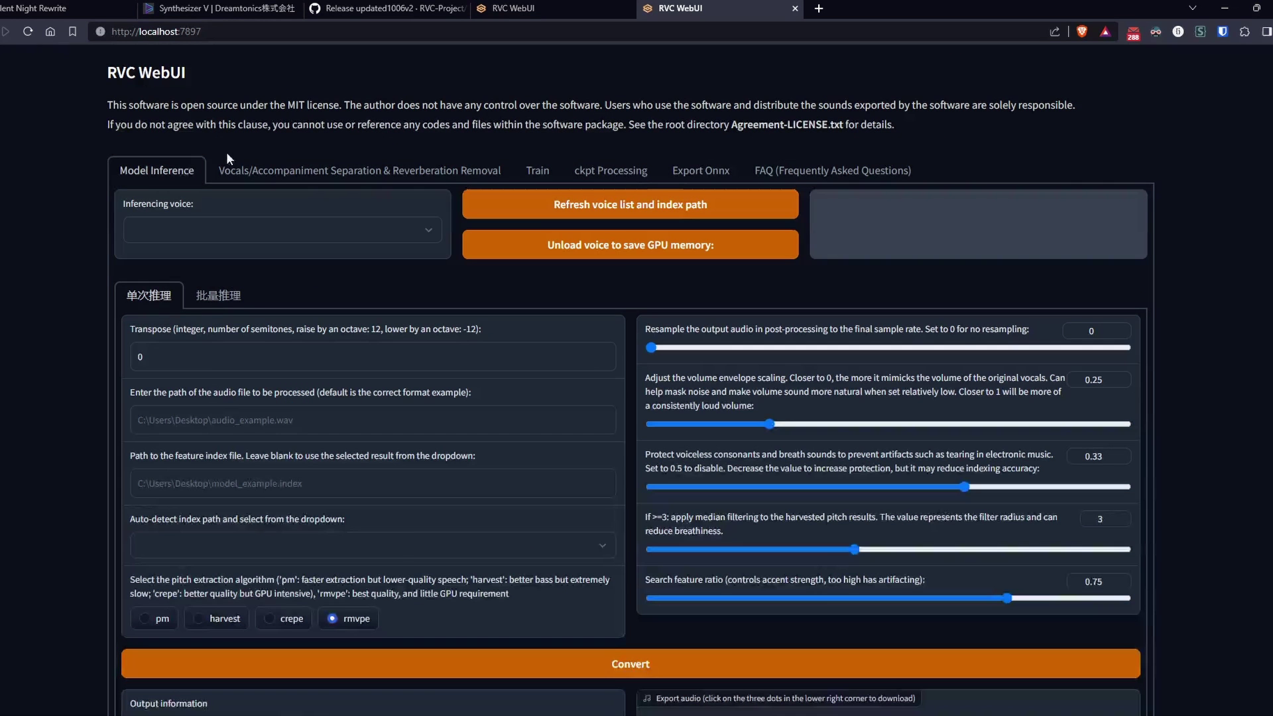
pyautogui.click(643, 202)
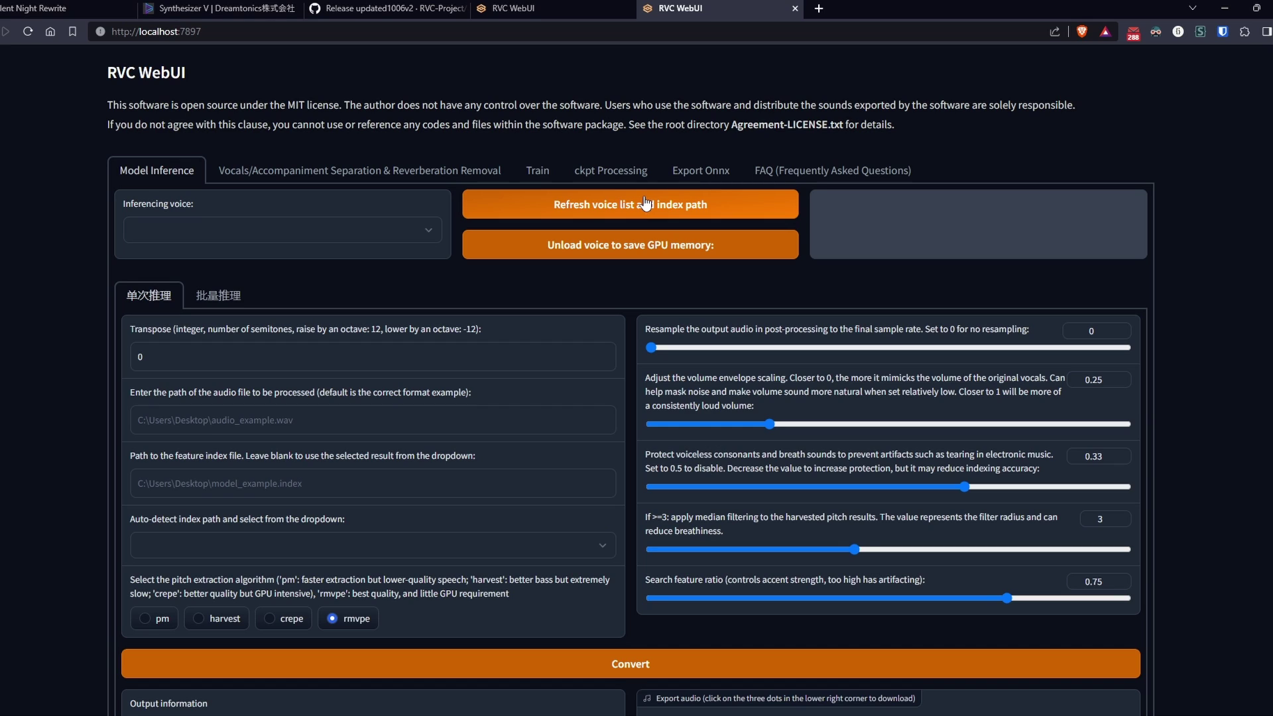
pyautogui.click(431, 237)
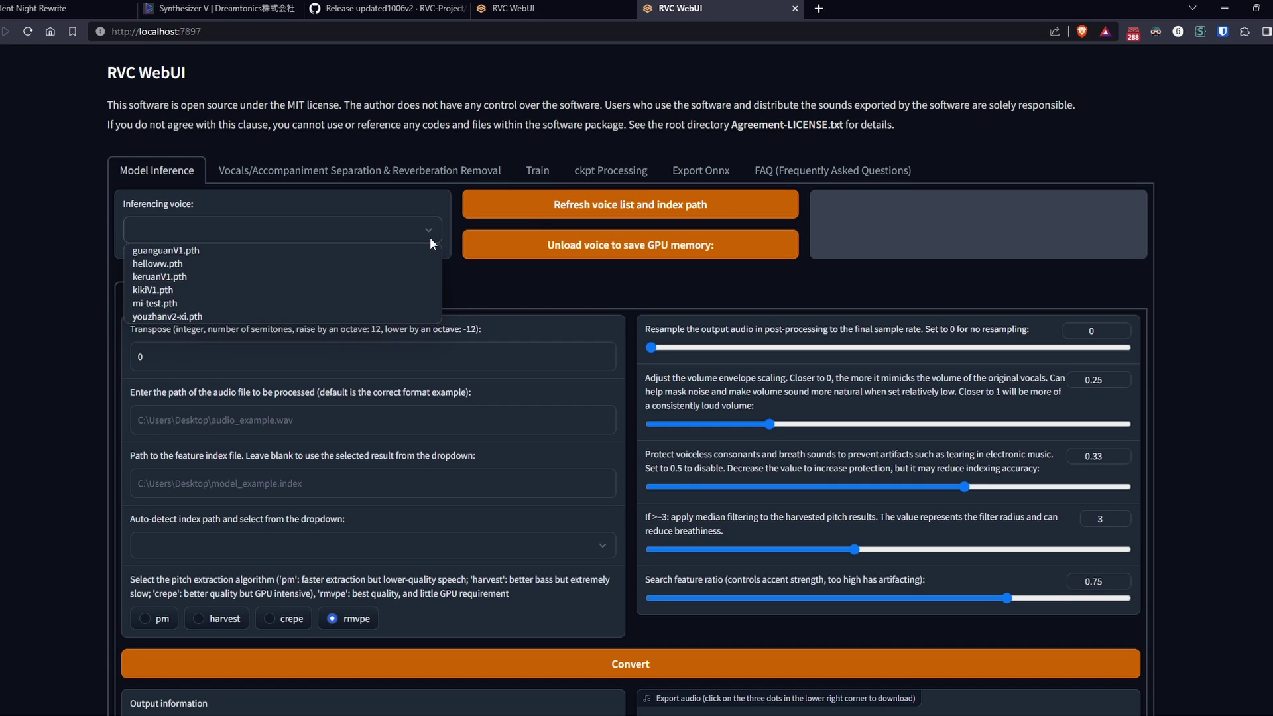
pyautogui.click(162, 263)
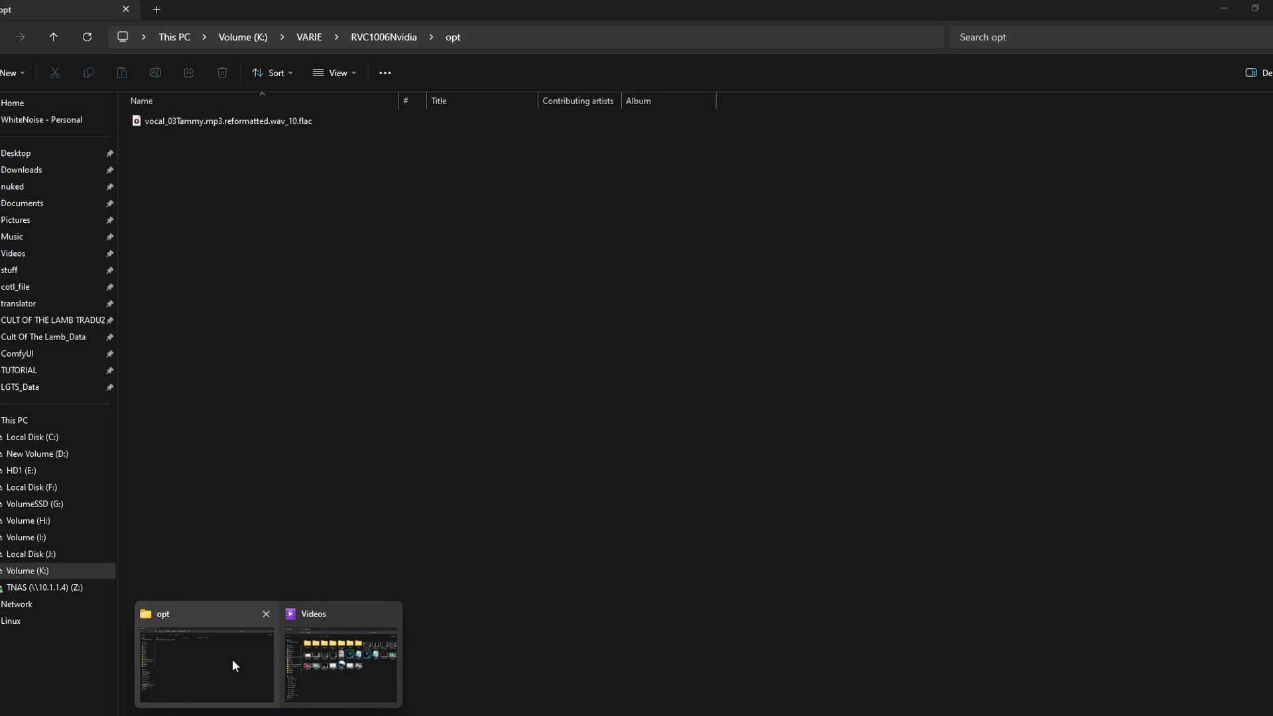
# Copy the full file path of vocal_audio_xmas.wav from the RVC1006Nvidia folder in Explorer.
pyautogui.click(232, 659)
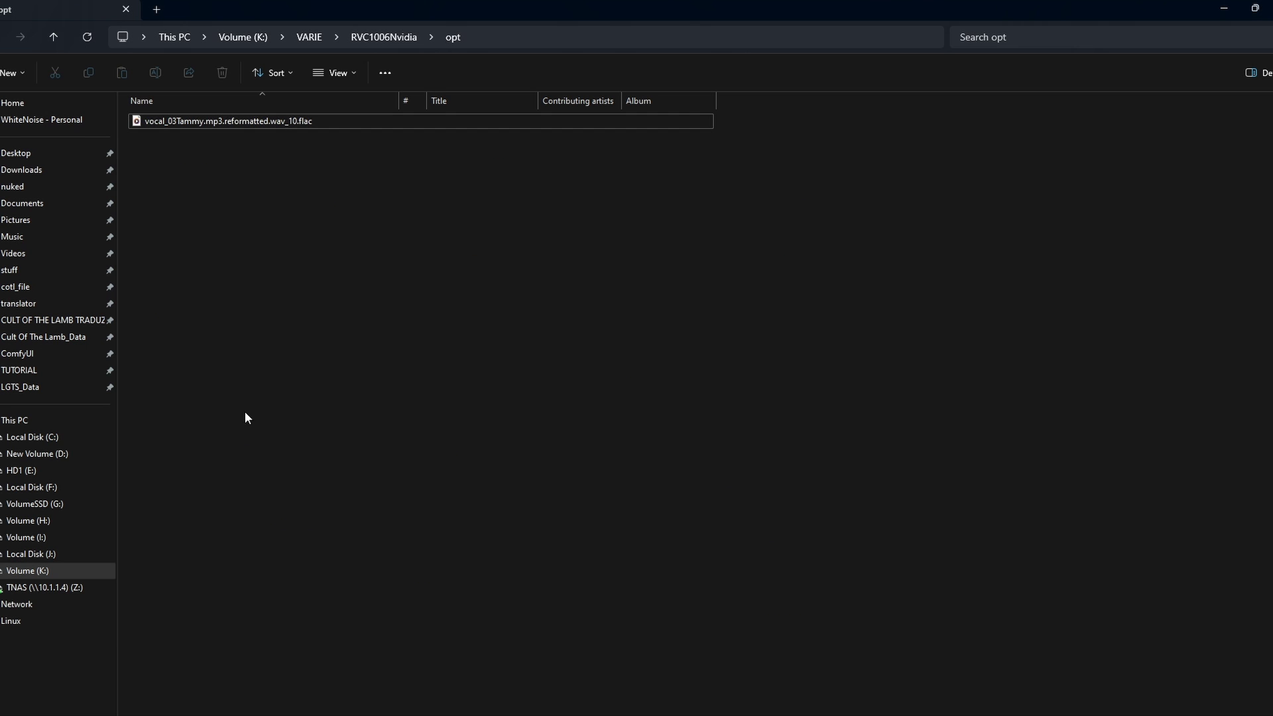
pyautogui.click(371, 37)
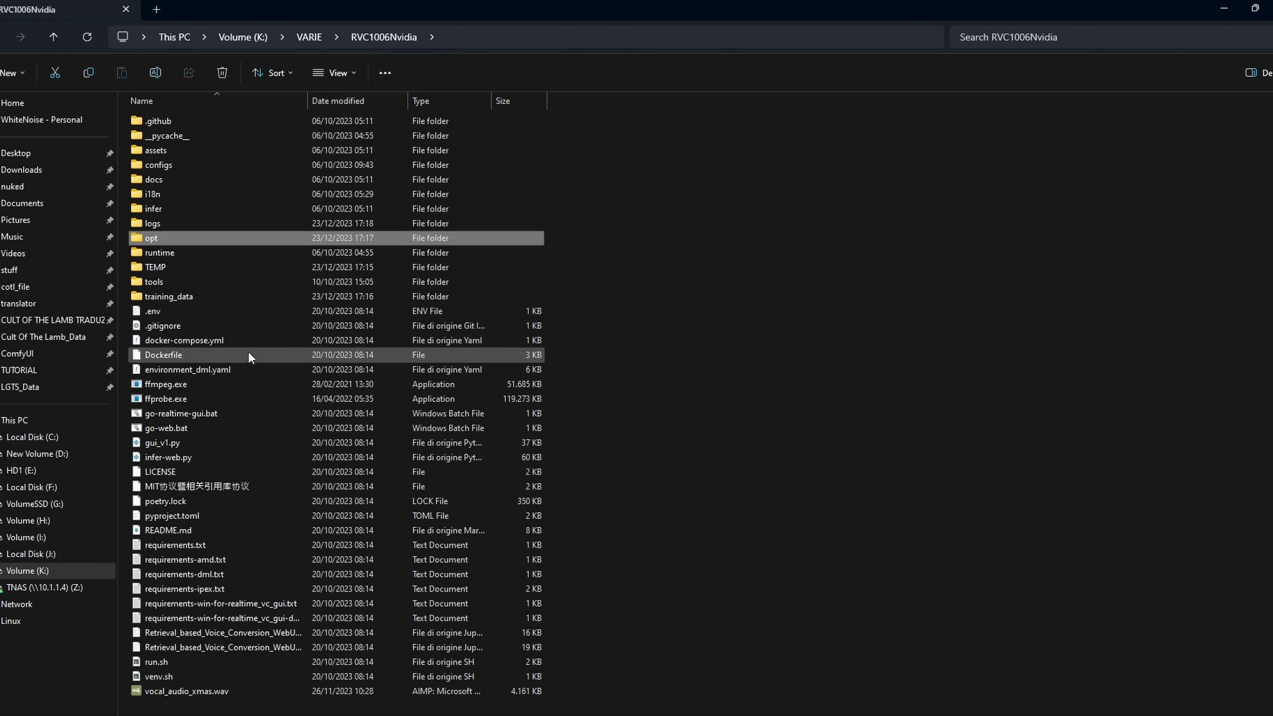
pyautogui.rightClick(182, 691)
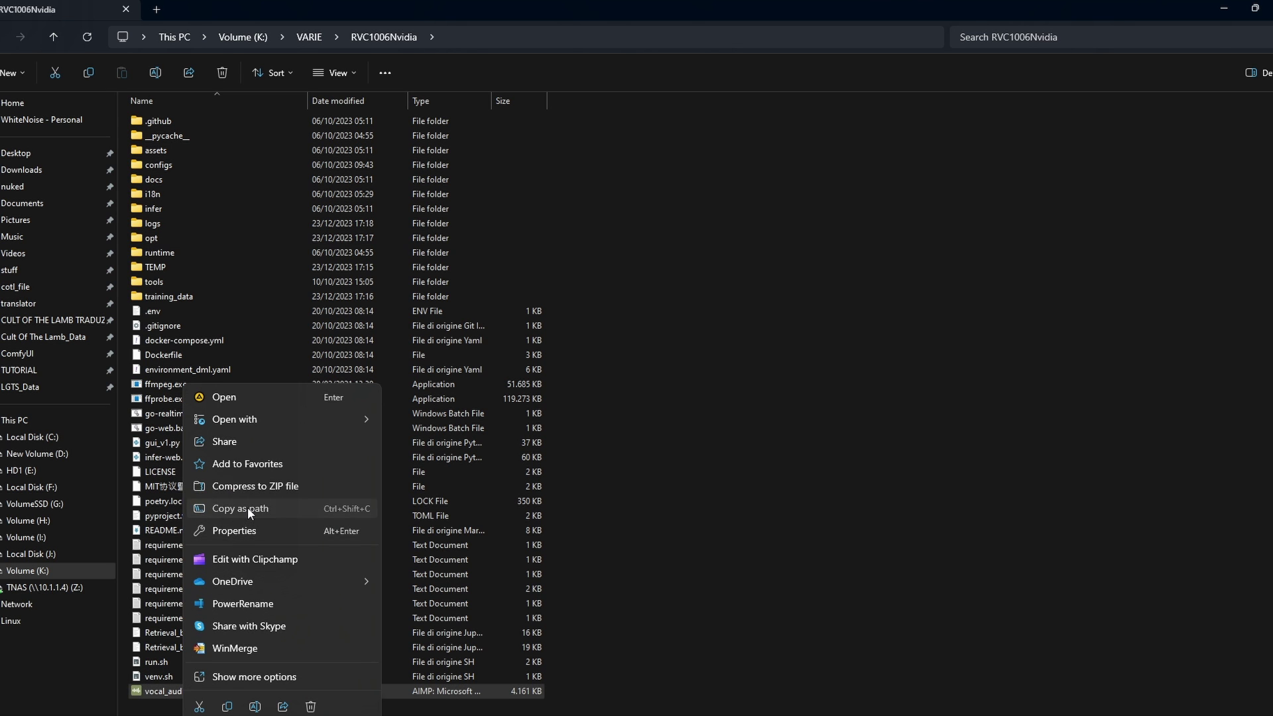
pyautogui.click(248, 508)
# Paste the vocal_audio_xmas.wav path as input, set transpose to -4, convert, and play the 0:48 output.
pyautogui.hotkey('alt', 'Tab')
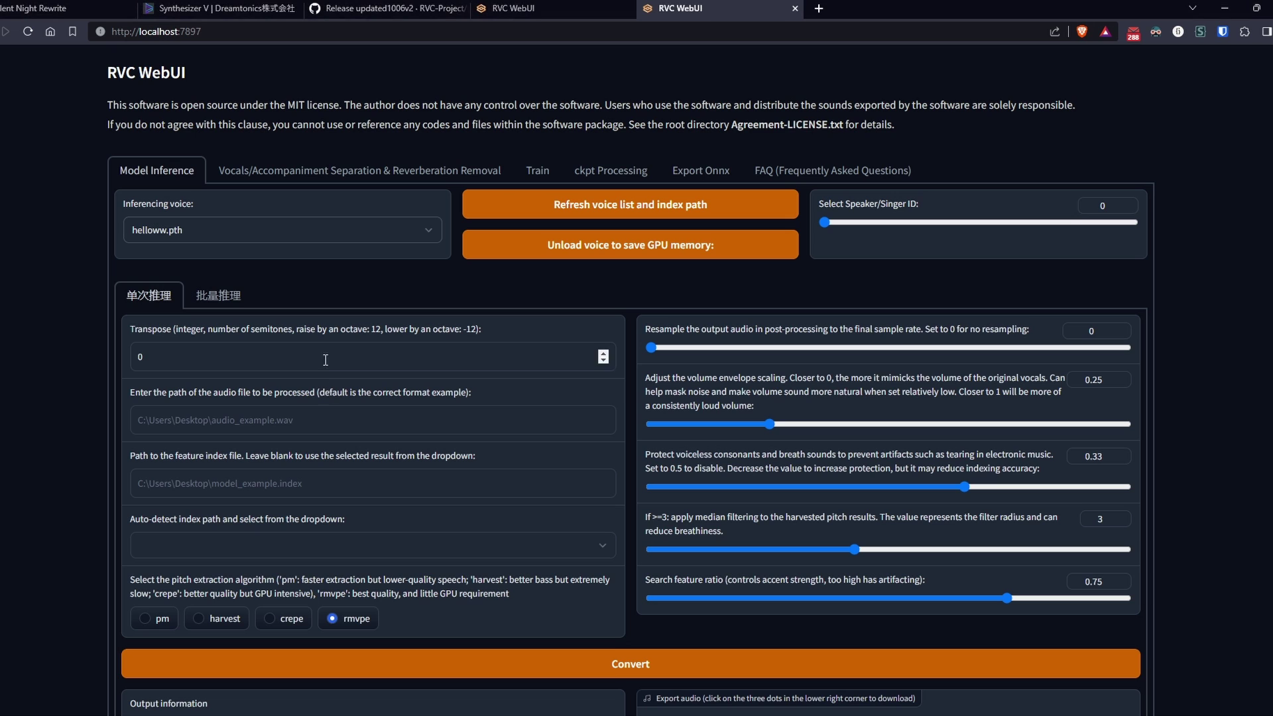
pyautogui.write('"K:\\VARIE\\RVC1006Nvidia\\vocal_audio_xmas.wav"')
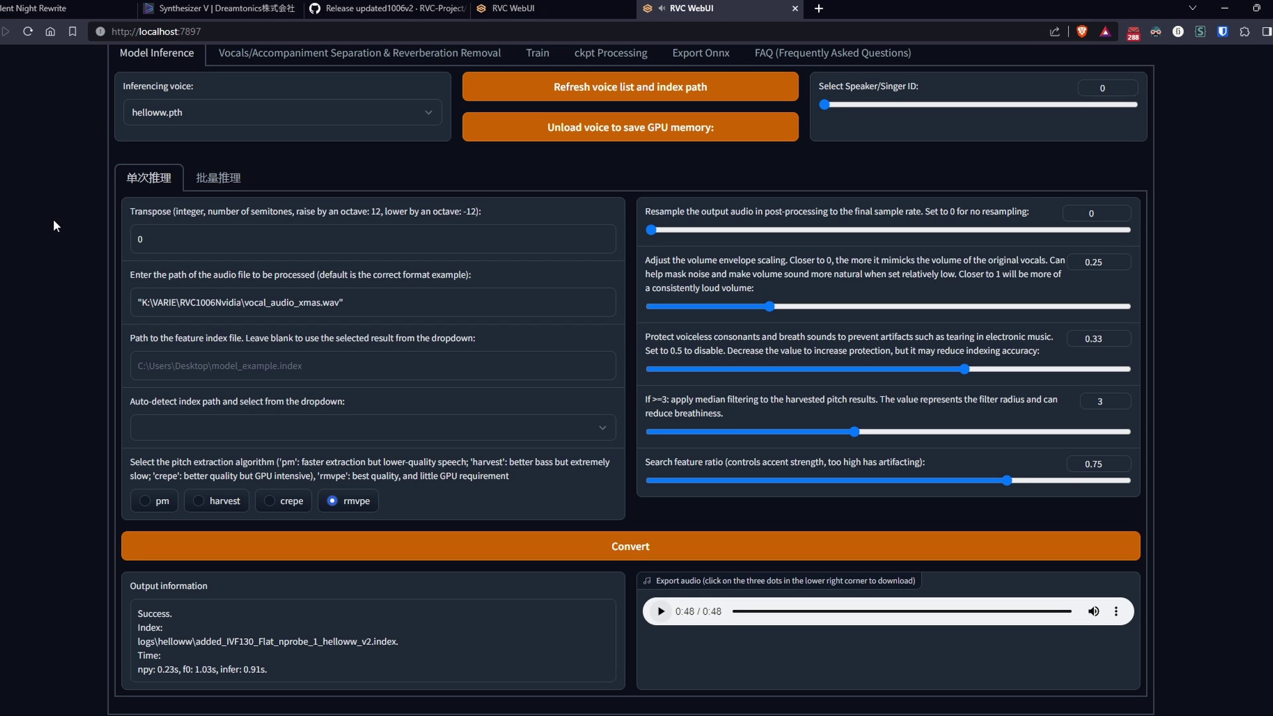
pyautogui.doubleClick(166, 240)
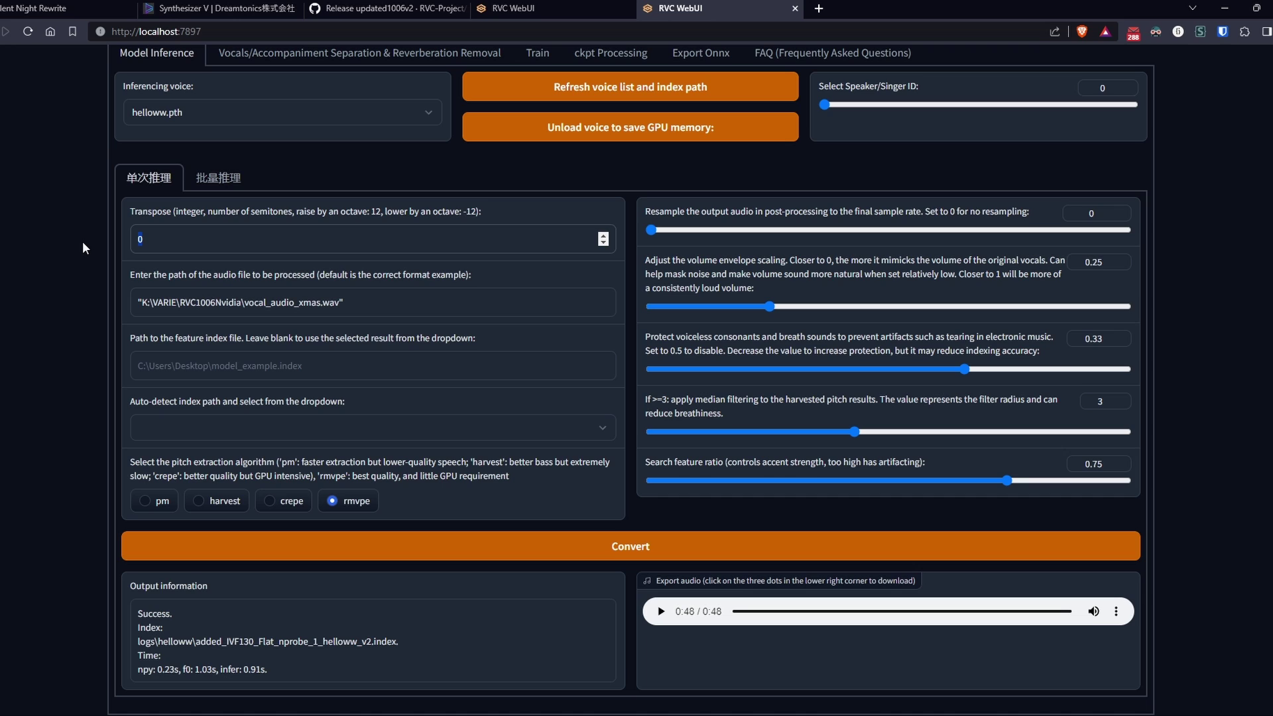
pyautogui.write('-4')
pyautogui.click(542, 559)
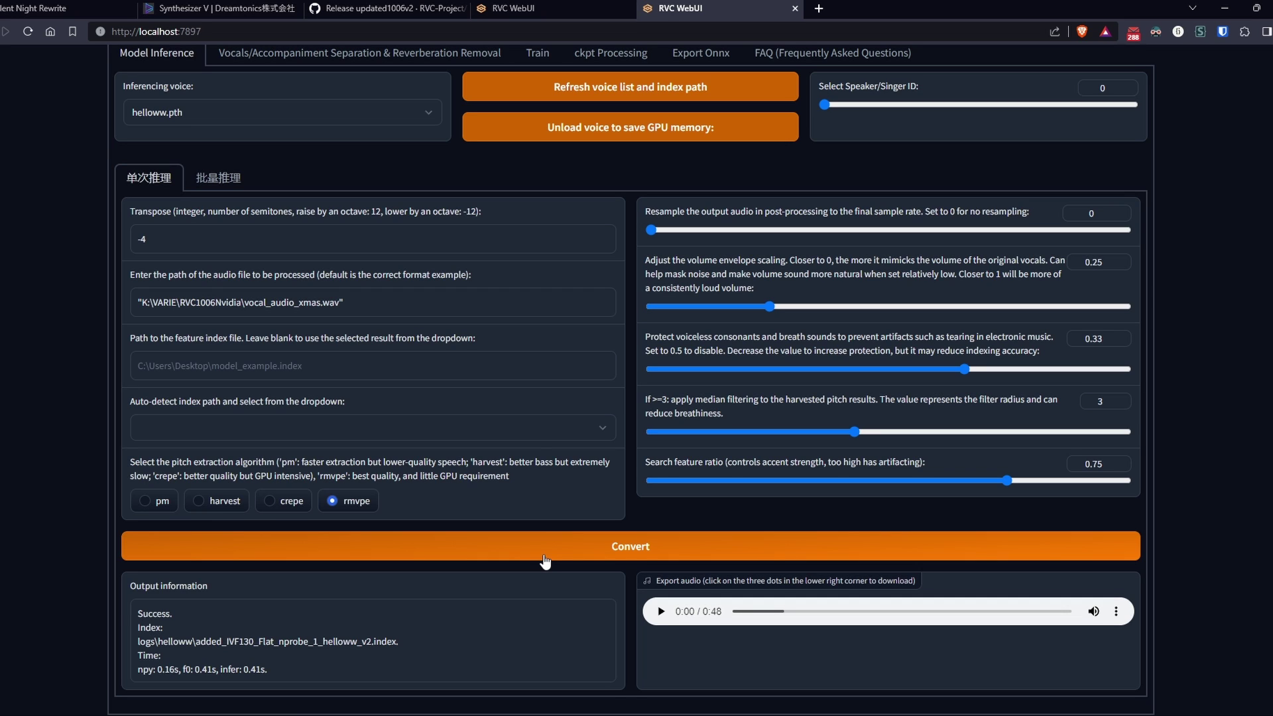
pyautogui.click(660, 611)
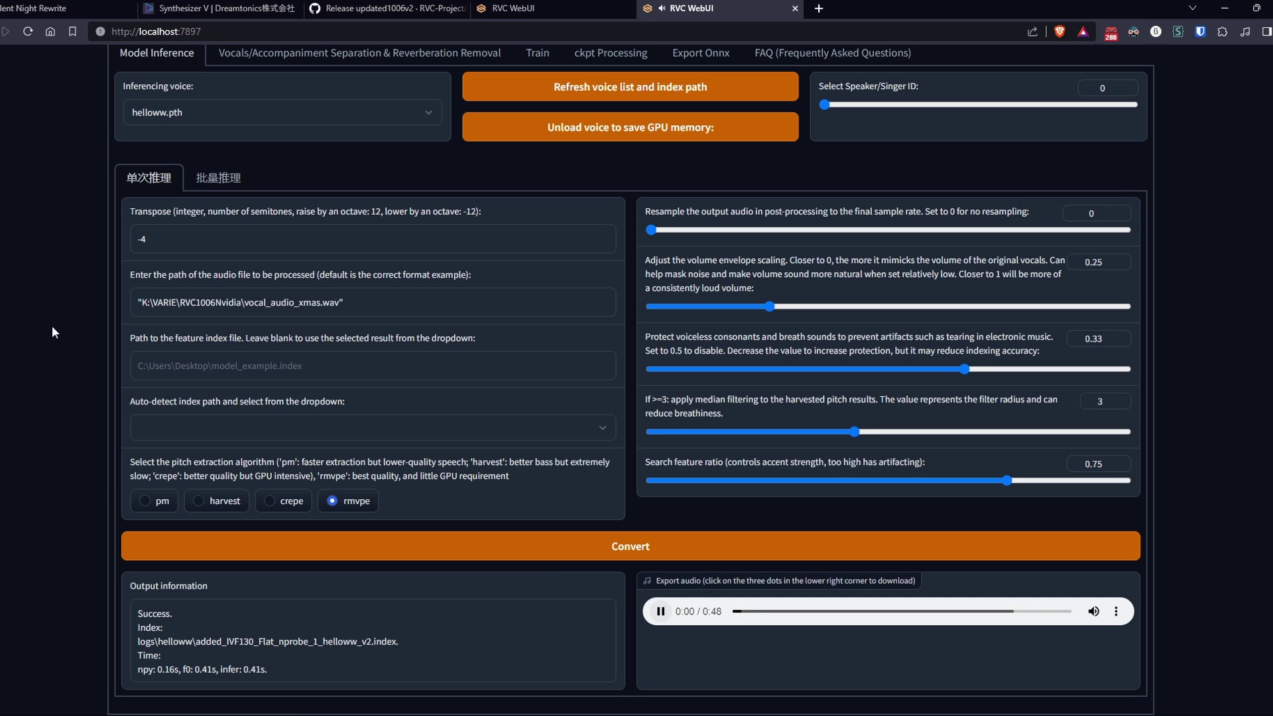